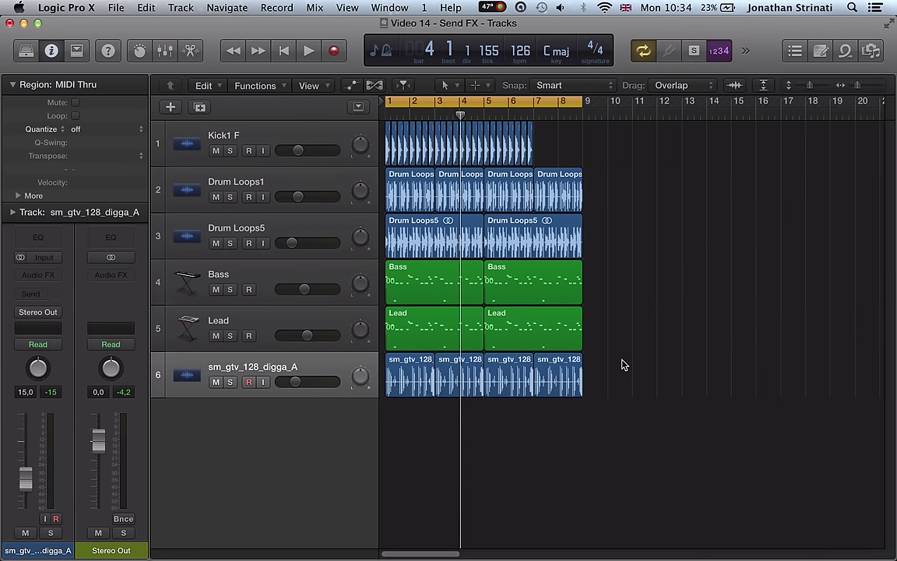
Step: Collapse the region parameters and play the arrangement briefly with the Bass track selected
{"action": "left_click", "coordinate": [12, 85]}
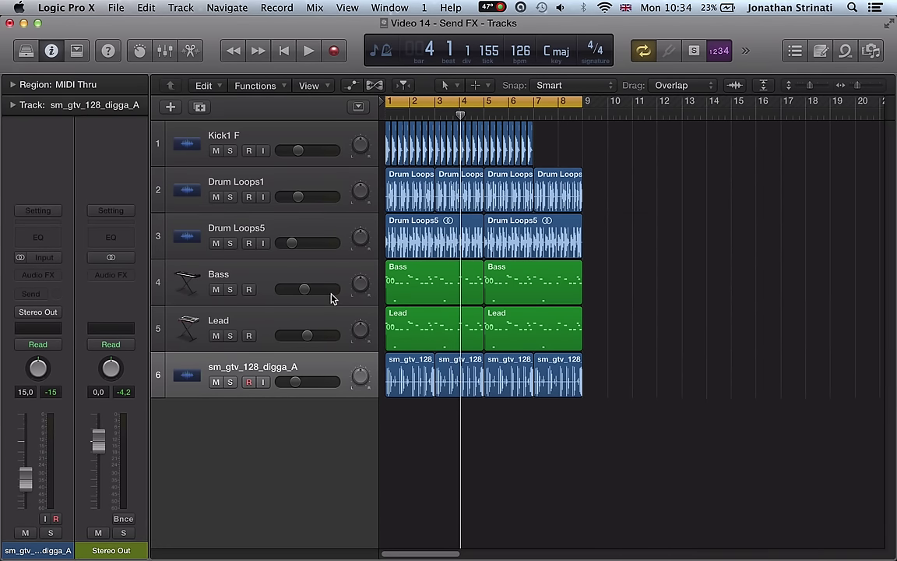
{"action": "left_click", "coordinate": [282, 273]}
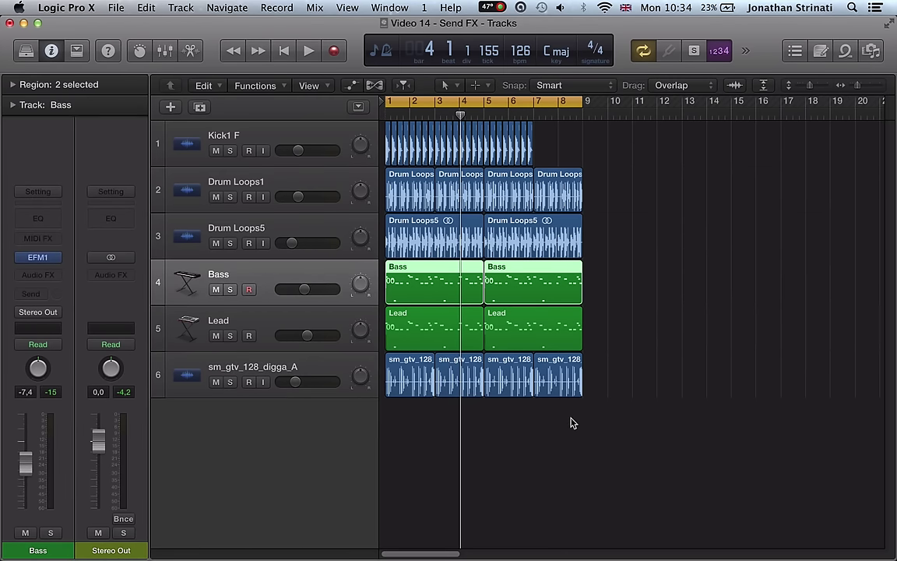
{"action": "left_click", "coordinate": [299, 331]}
{"action": "left_click", "coordinate": [262, 282]}
{"action": "left_click", "coordinate": [272, 322]}
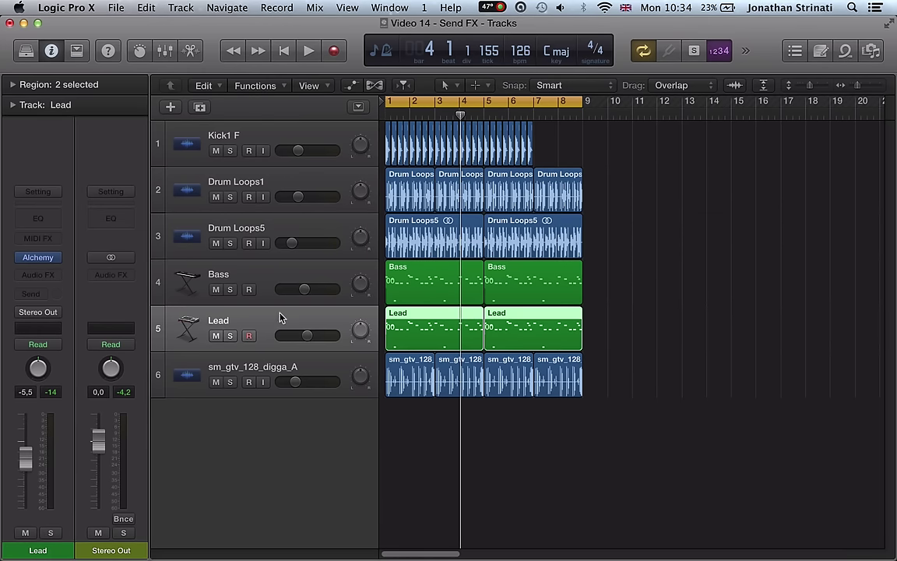
{"action": "left_click", "coordinate": [261, 271]}
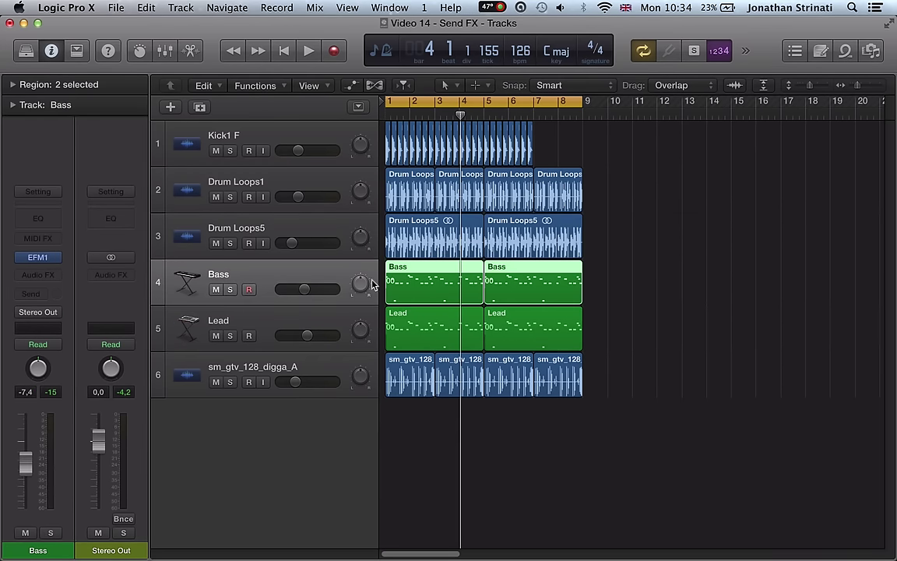
{"action": "key", "text": "shift+space"}
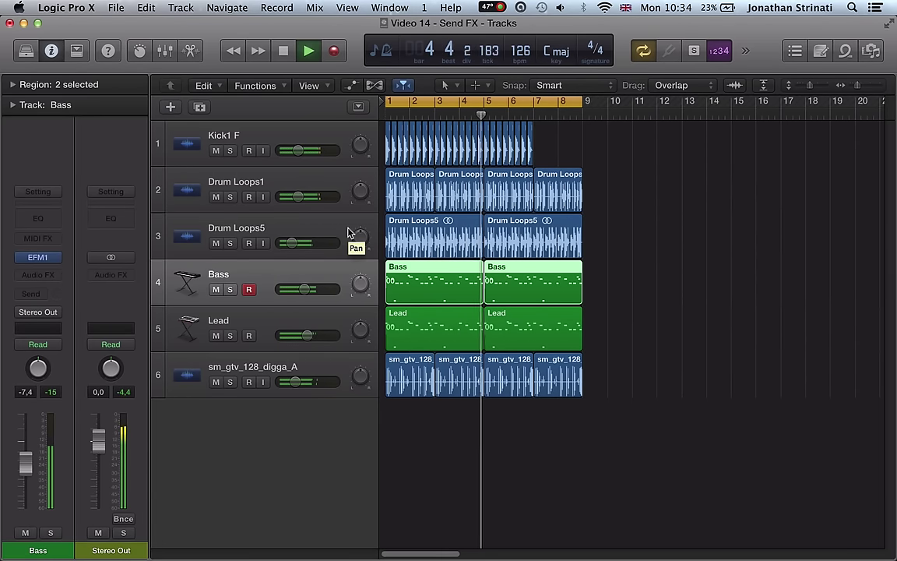
{"action": "key", "text": "space"}
Step: Add a send to Bus 2 on the Drum Loops5 track
{"action": "left_click", "coordinate": [288, 221]}
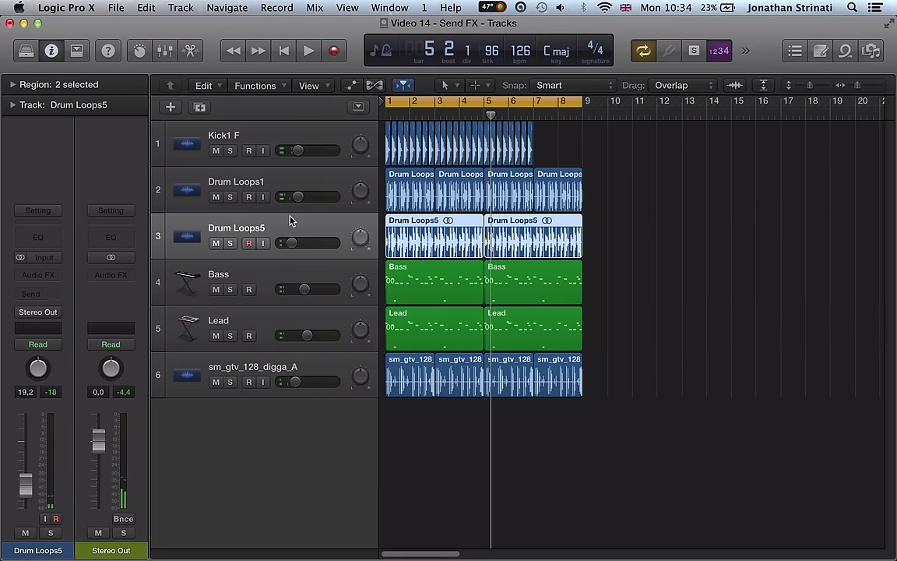
{"action": "left_click", "coordinate": [39, 296]}
{"action": "mouse_move", "coordinate": [50, 355]}
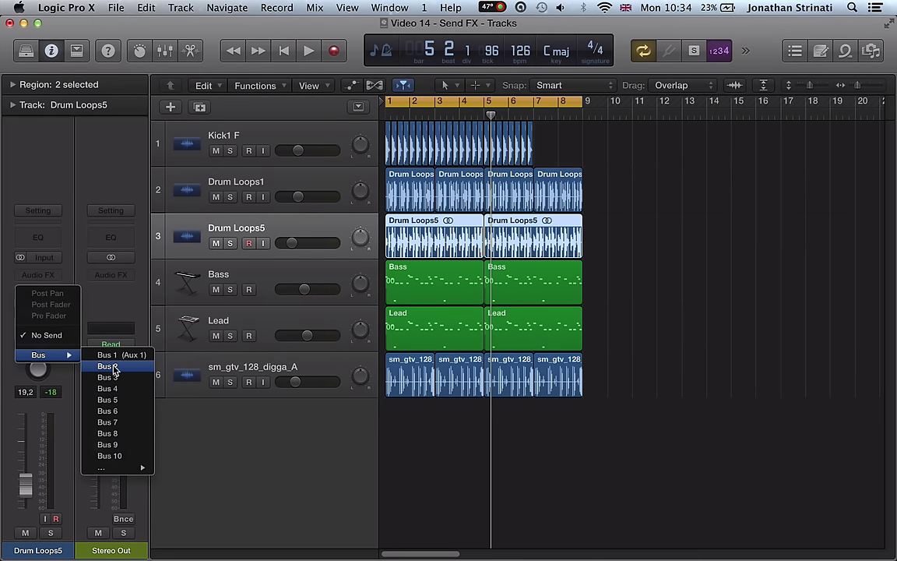
{"action": "left_click", "coordinate": [107, 366]}
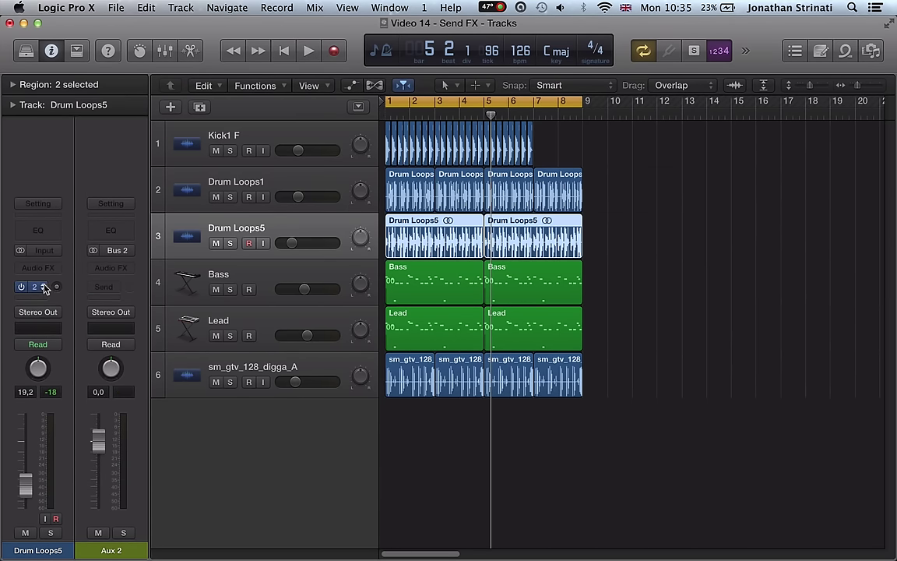
Step: Solo the Drum Loops5 track and play it briefly without any effect on the bus
{"action": "left_click", "coordinate": [230, 243]}
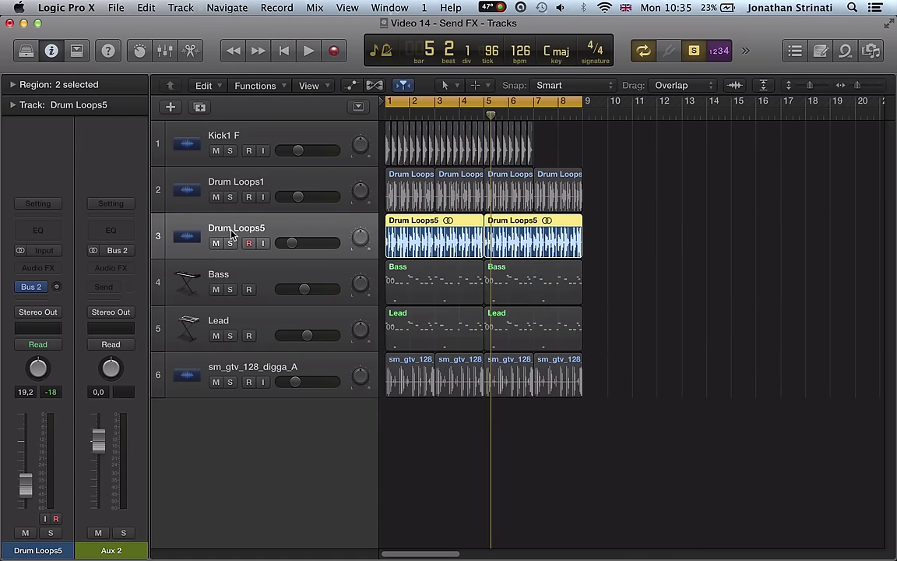
{"action": "key", "text": "space"}
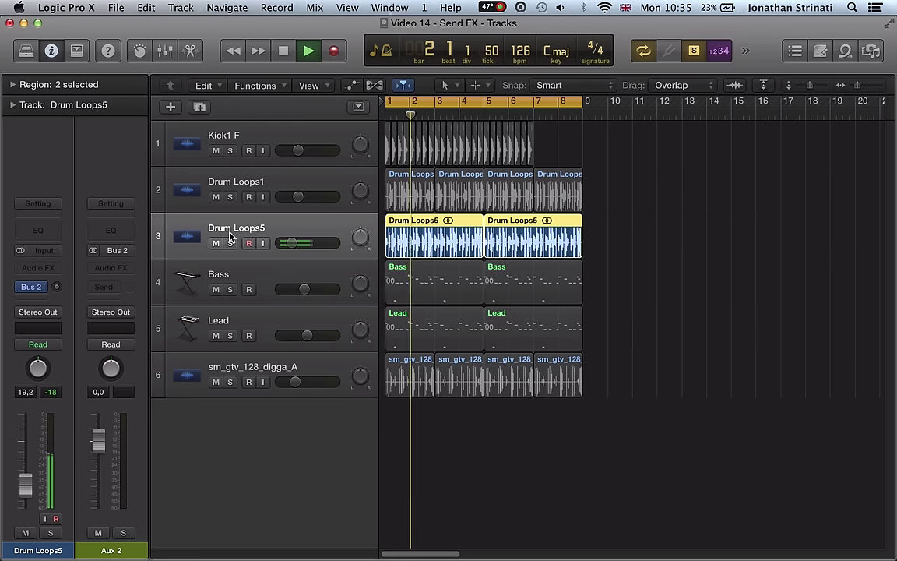
{"action": "key", "text": "space"}
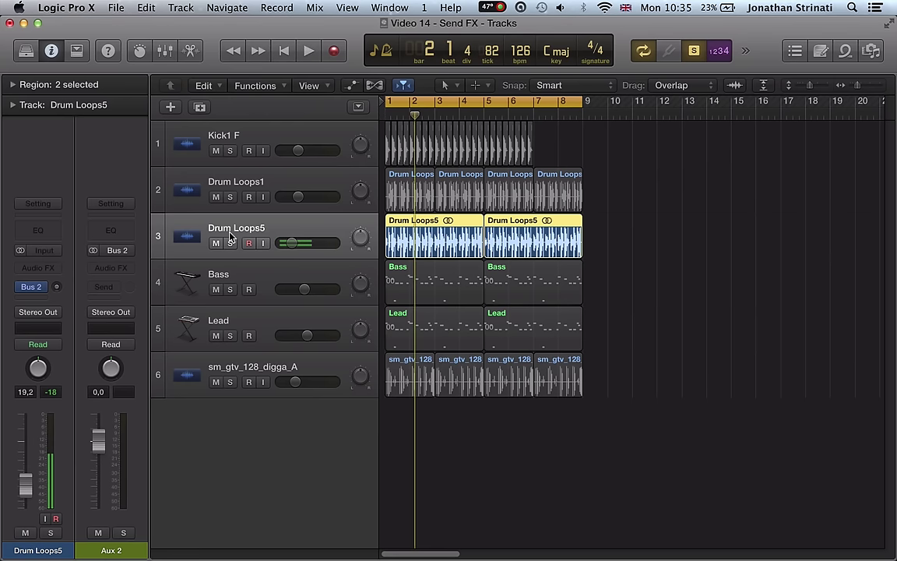
Step: Insert a stereo Space Designer reverb on the Aux 2 channel
{"action": "left_click", "coordinate": [110, 268]}
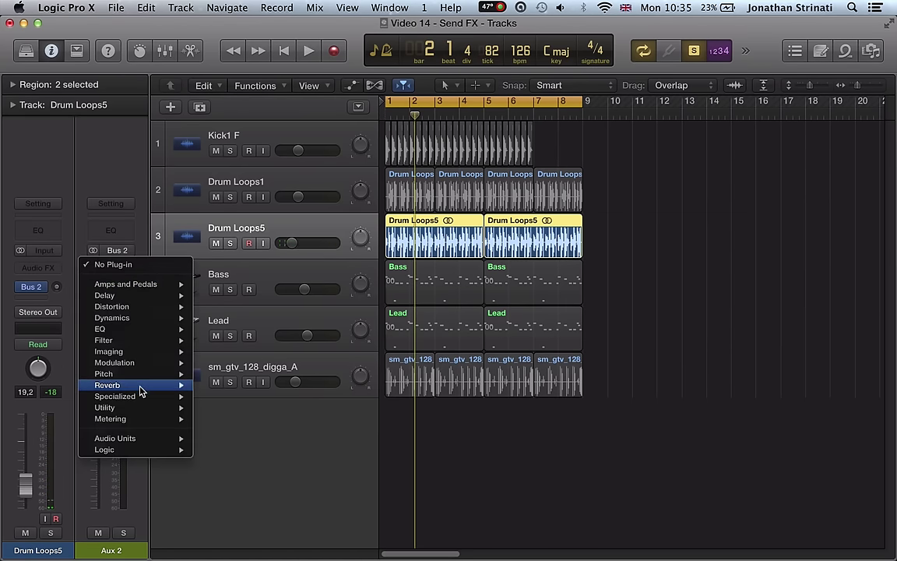
{"action": "mouse_move", "coordinate": [138, 386]}
{"action": "mouse_move", "coordinate": [234, 385]}
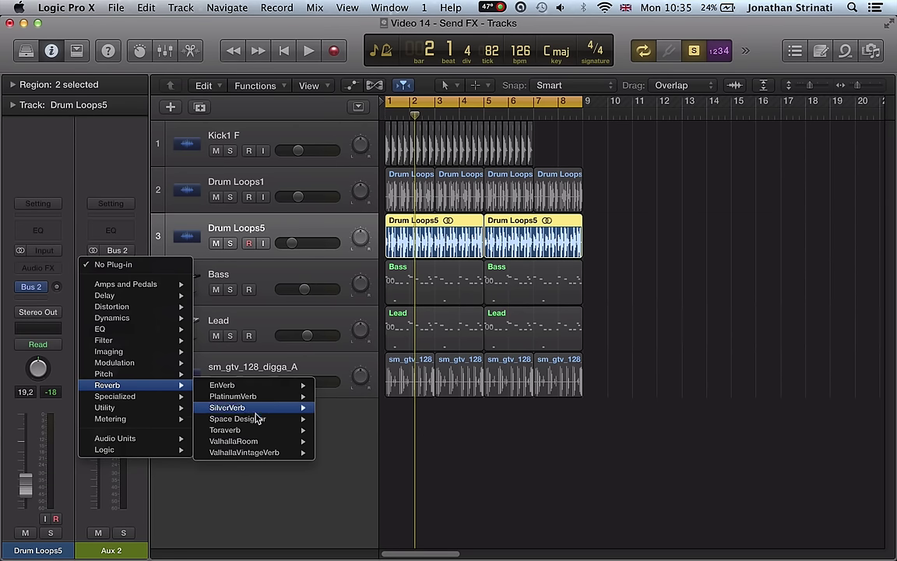
{"action": "mouse_move", "coordinate": [257, 425]}
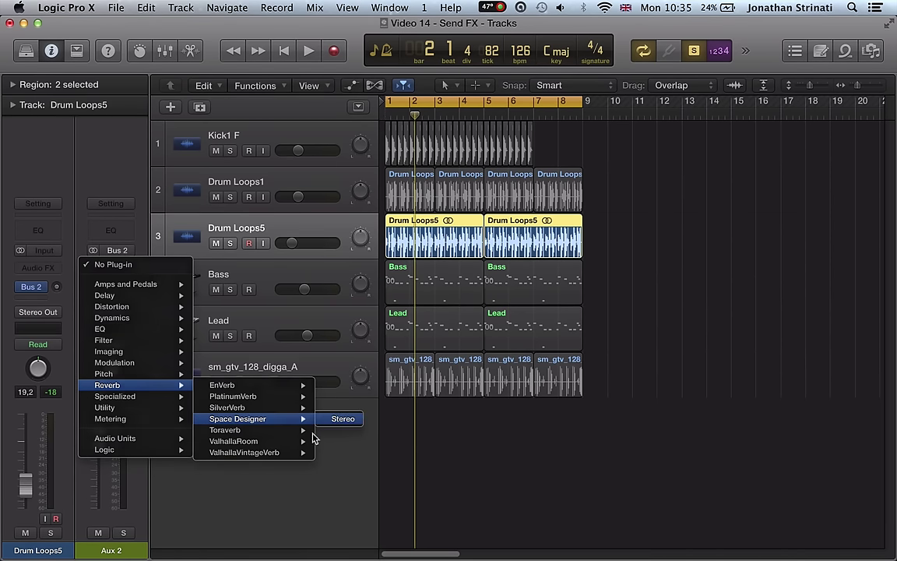
{"action": "left_click", "coordinate": [343, 418]}
Step: Load the 1.4s Bright Hall preset from the Medium Spaces halls in Space Designer while the loop plays
{"action": "key", "text": "space"}
{"action": "left_click_drag", "start_coordinate": [135, 78], "coordinate": [360, 116]}
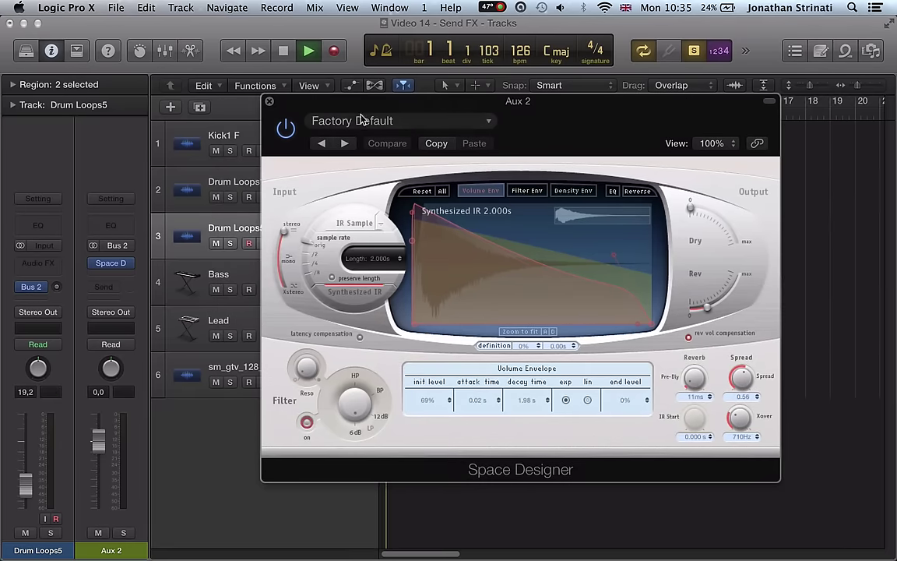
{"action": "left_click", "coordinate": [361, 120]}
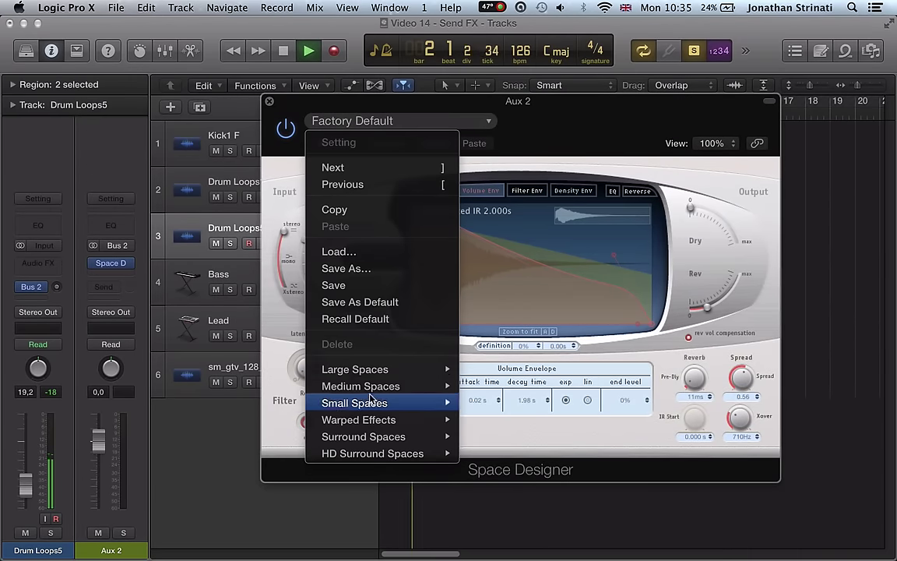
{"action": "mouse_move", "coordinate": [371, 386]}
{"action": "mouse_move", "coordinate": [537, 402]}
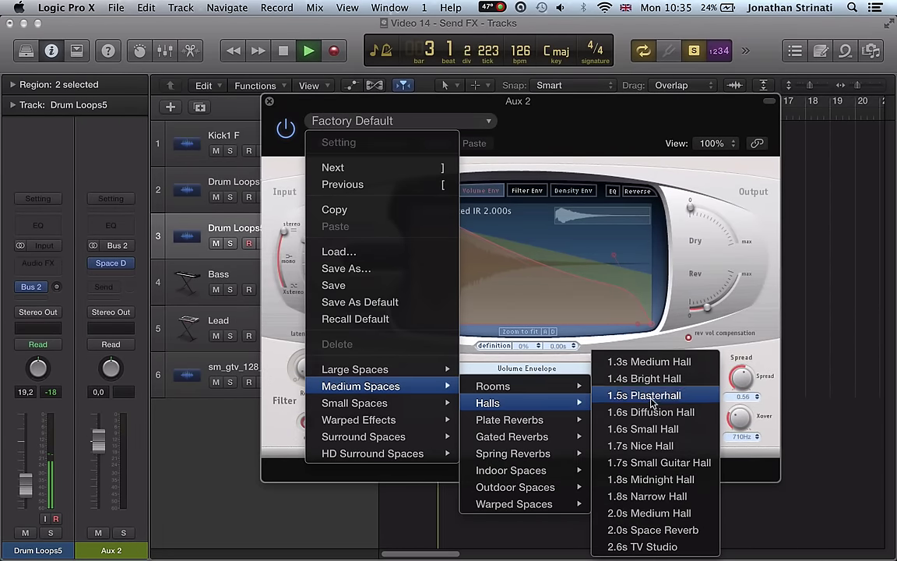
{"action": "left_click", "coordinate": [648, 379]}
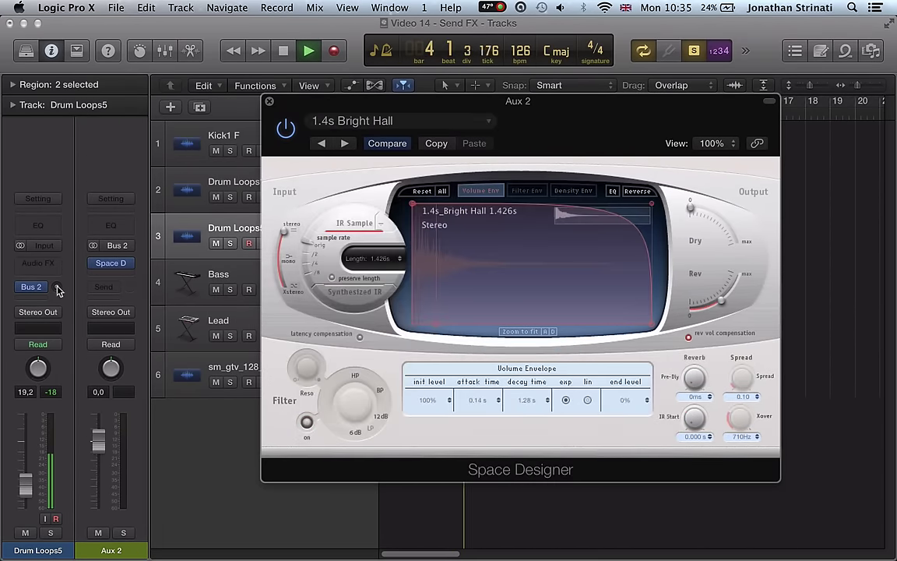
Step: Raise the Bus 2 send on Drum Loops5 and increase Space Designer's reverb output level during playback
{"action": "left_click_drag", "start_coordinate": [56, 290], "coordinate": [56, 261]}
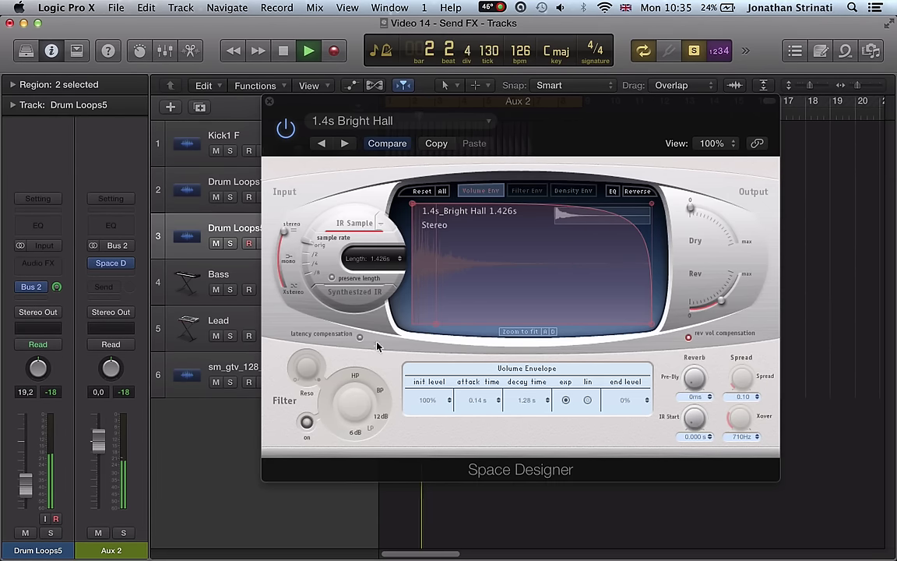
{"action": "left_click_drag", "start_coordinate": [722, 300], "coordinate": [731, 292]}
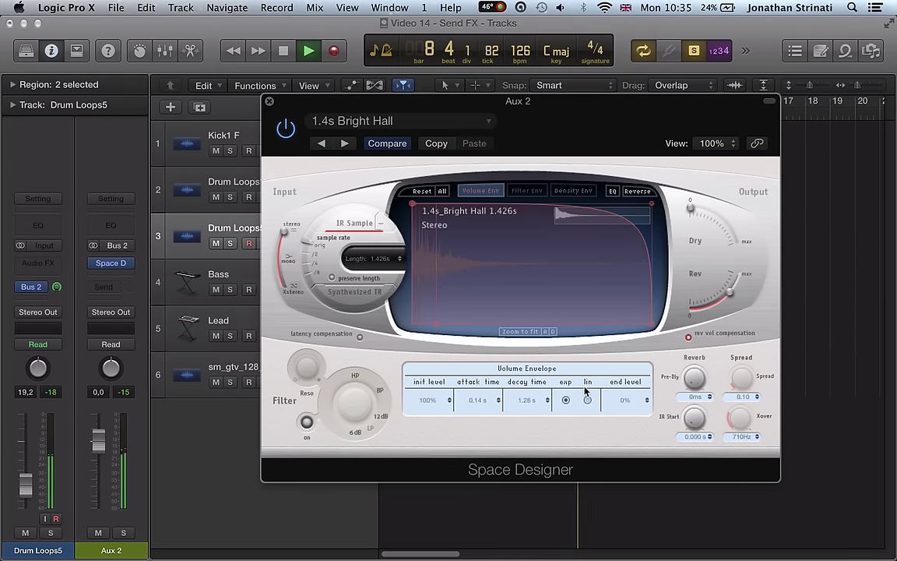
{"action": "left_click_drag", "start_coordinate": [729, 291], "coordinate": [733, 287]}
{"action": "key", "text": "space"}
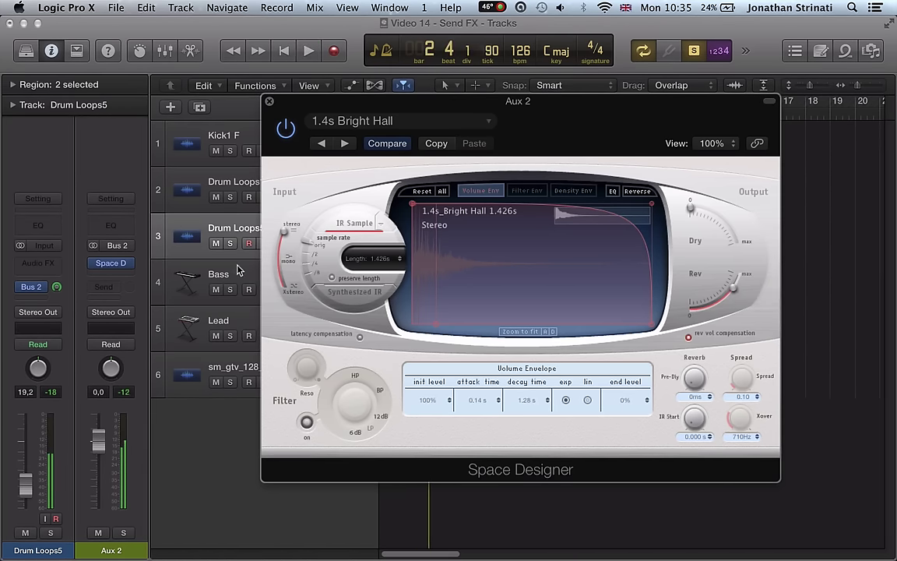
Step: Play Drum Loops5 in solo and turn its Bus 2 send level down to -∞
{"action": "left_click", "coordinate": [59, 287]}
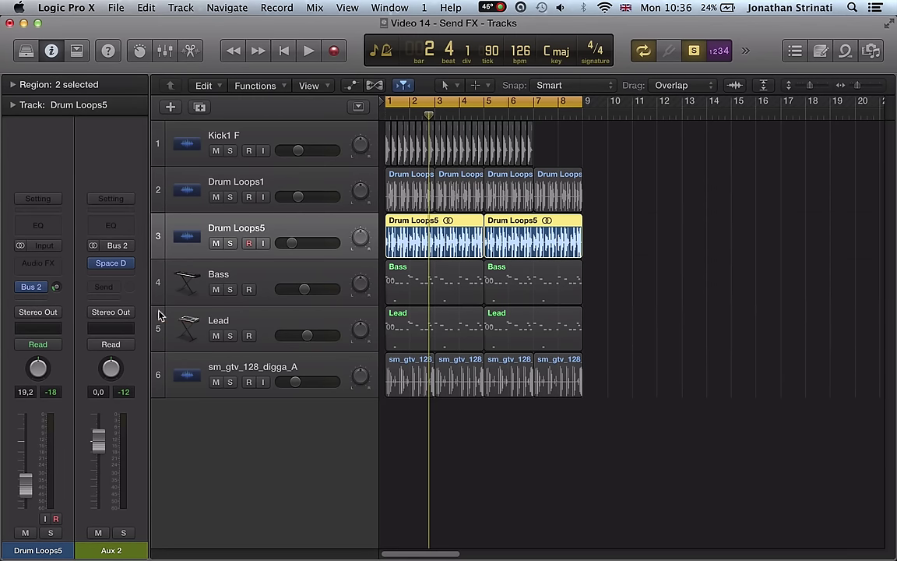
{"action": "key", "text": "ctrl+s"}
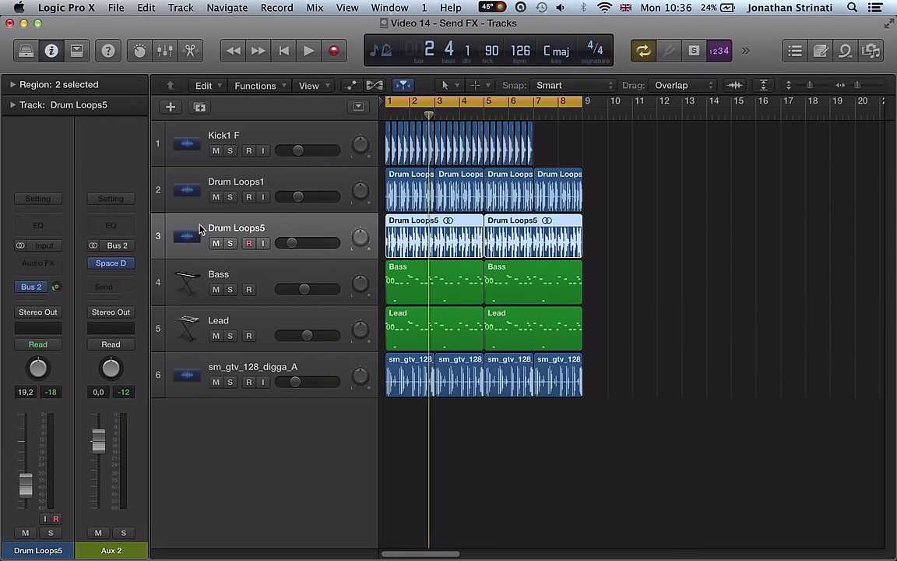
{"action": "key", "text": "ctrl+s"}
{"action": "key", "text": "space"}
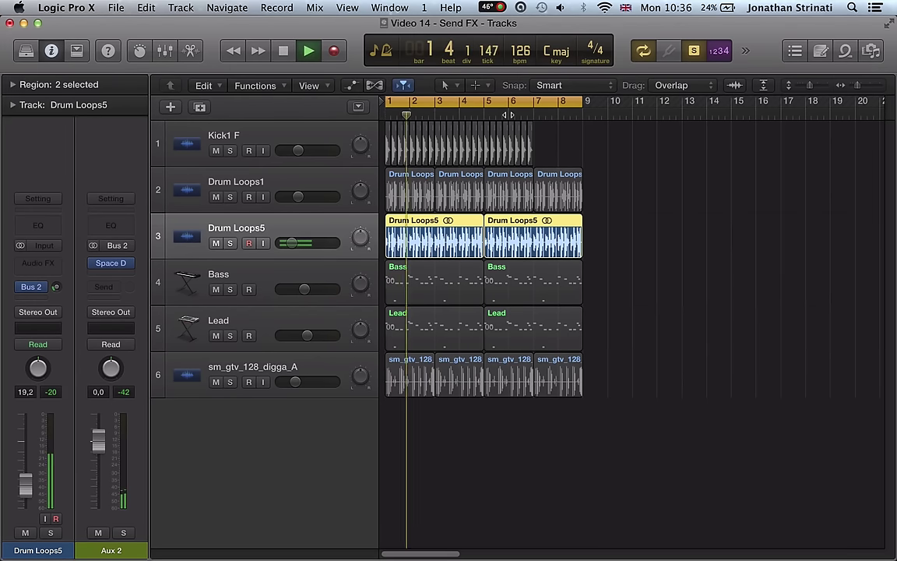
{"action": "left_click_drag", "start_coordinate": [57, 287], "coordinate": [60, 372]}
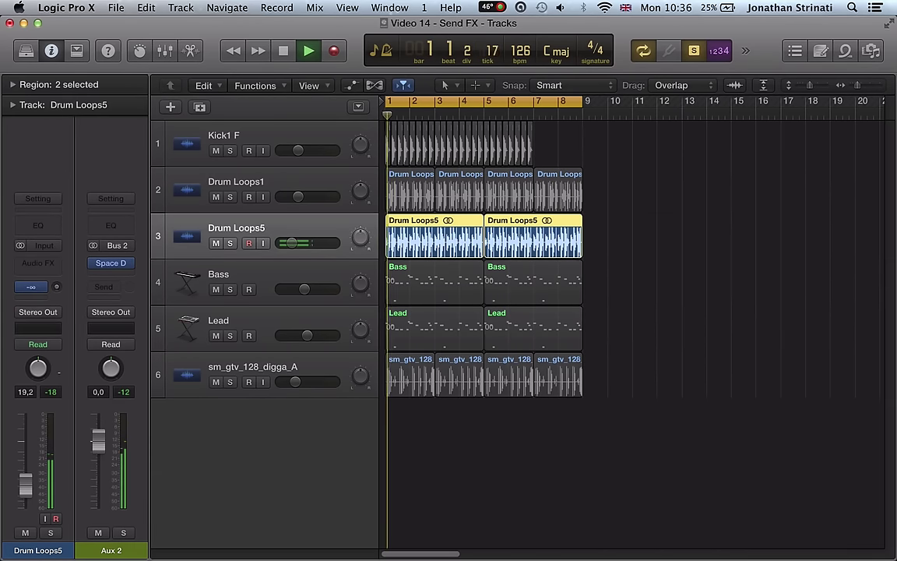
{"action": "key", "text": "space"}
Step: Select the Lead track and play it in solo without reverb
{"action": "left_click", "coordinate": [278, 364]}
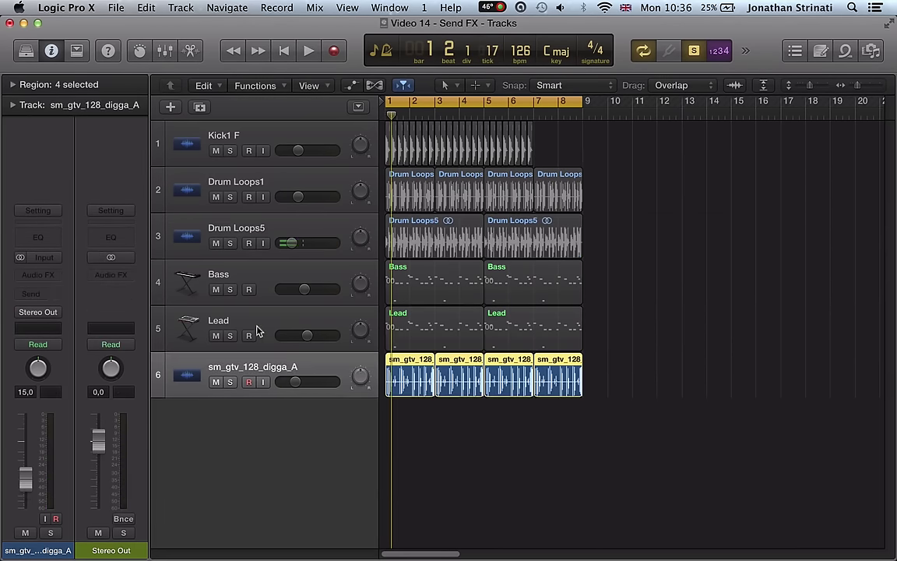
{"action": "left_click", "coordinate": [265, 328]}
{"action": "key", "text": "space"}
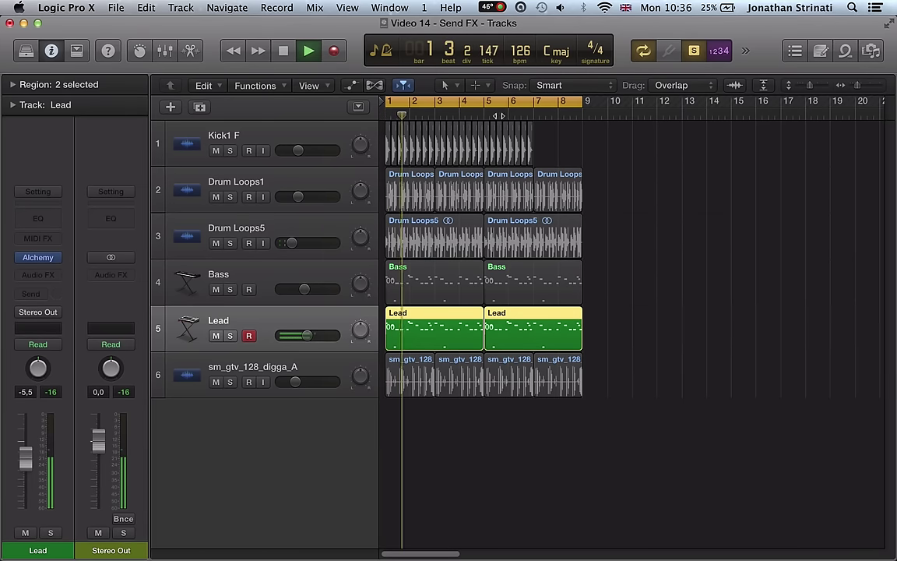
{"action": "key", "text": "space"}
Step: Add a send to Bus 2 on the Lead track
{"action": "left_click", "coordinate": [31, 294]}
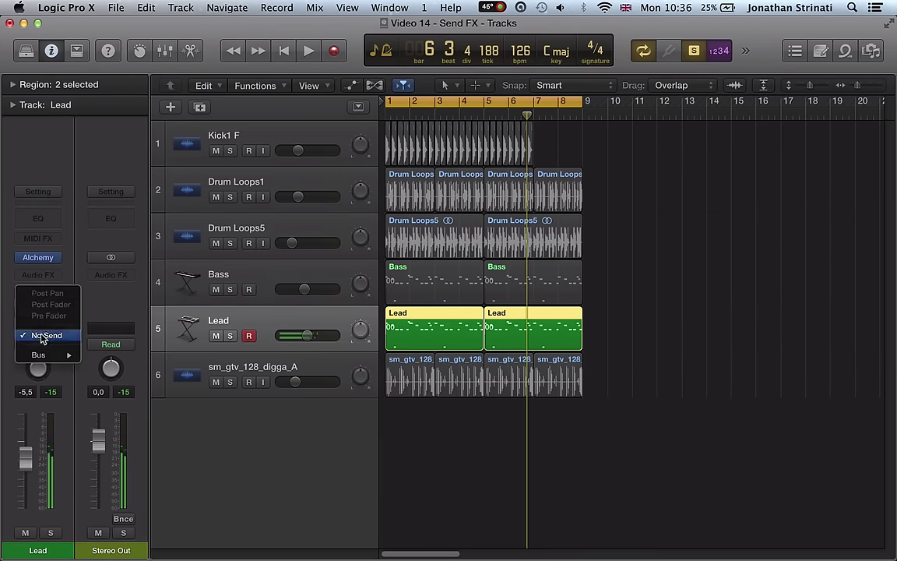
{"action": "mouse_move", "coordinate": [39, 355]}
{"action": "left_click", "coordinate": [103, 367]}
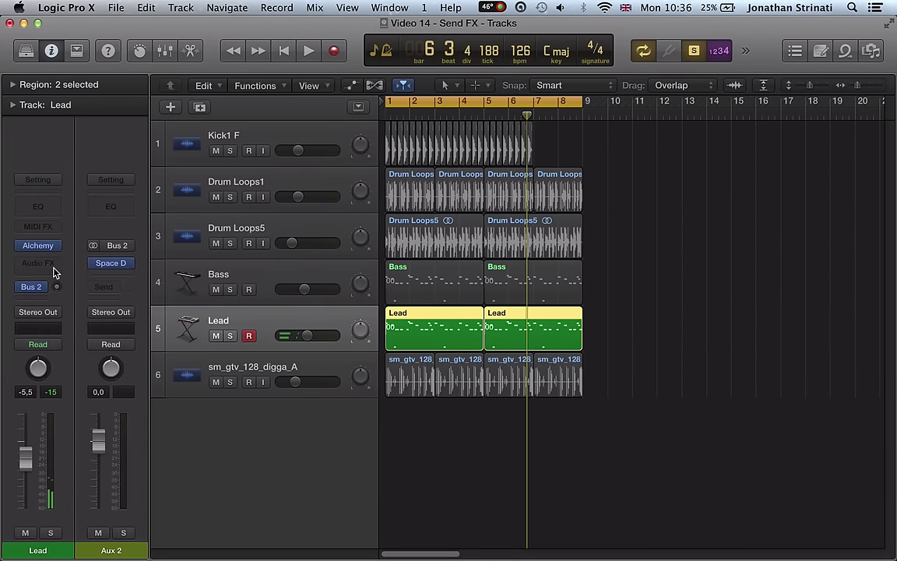
Step: Sweep the Lead track's Bus 2 send up and back down to -∞ during playback
{"action": "key", "text": "space"}
{"action": "left_click_drag", "start_coordinate": [57, 287], "coordinate": [69, 170]}
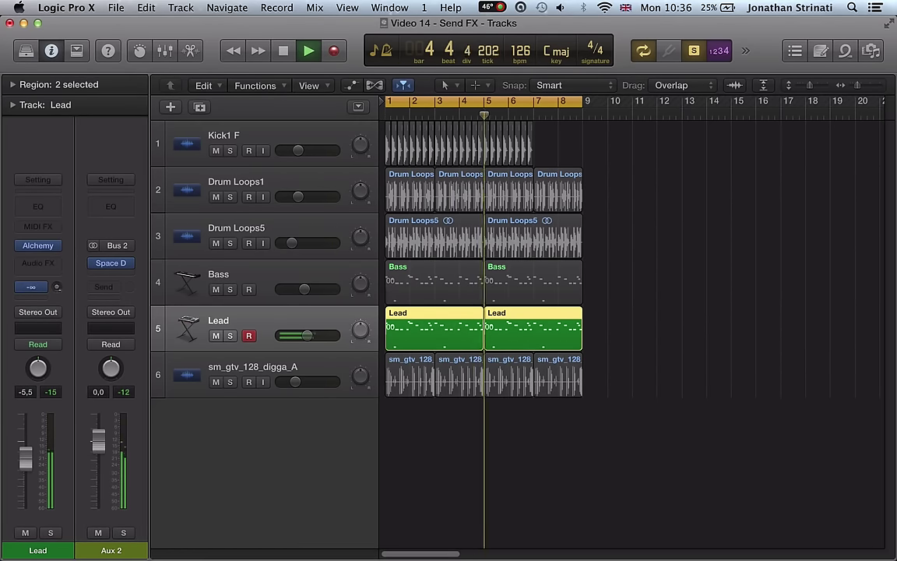
{"action": "key", "text": "space"}
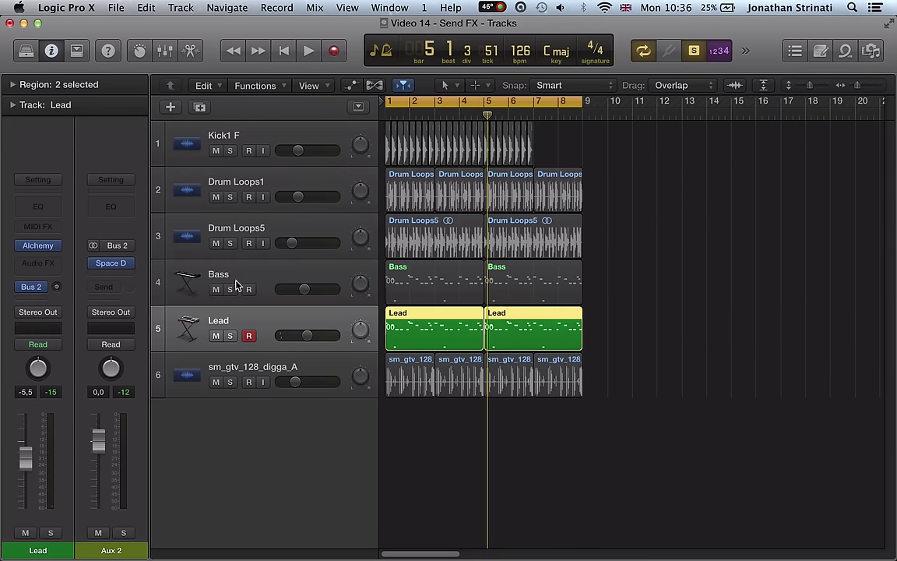
Step: Set the Lead track's automation mode to Latch
{"action": "left_click", "coordinate": [109, 310]}
{"action": "left_click", "coordinate": [43, 343]}
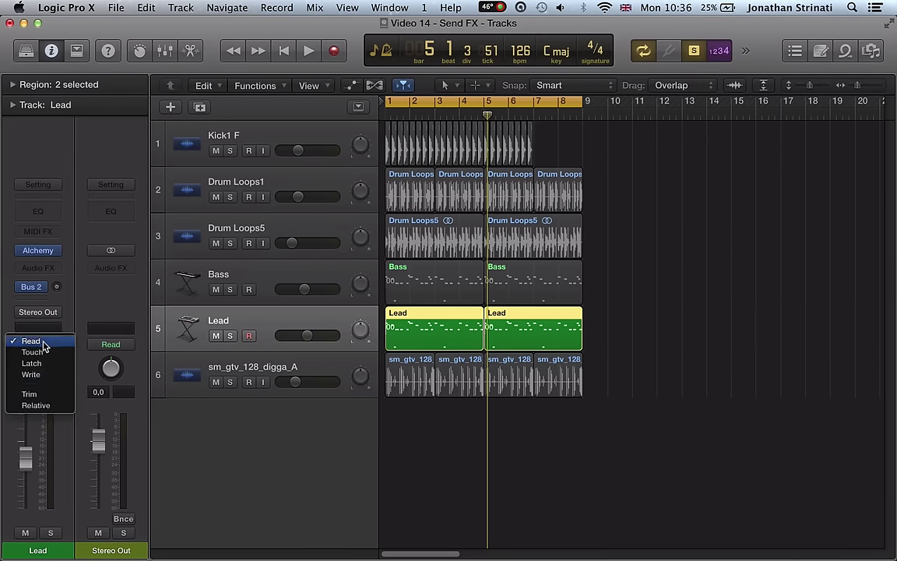
{"action": "left_click", "coordinate": [35, 365]}
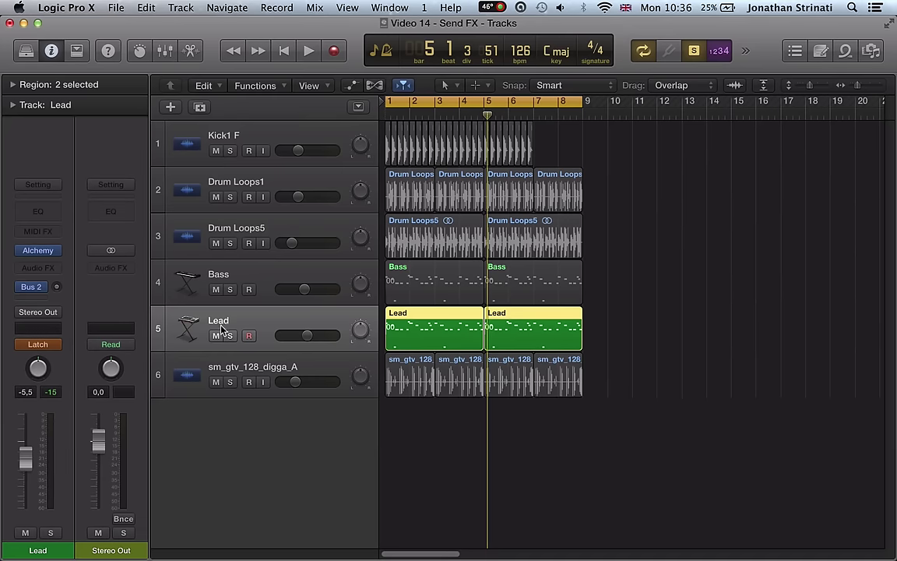
Step: Write automation for the Lead track's Bus 2 send during playback, and return the track to Read mode
{"action": "key", "text": "space"}
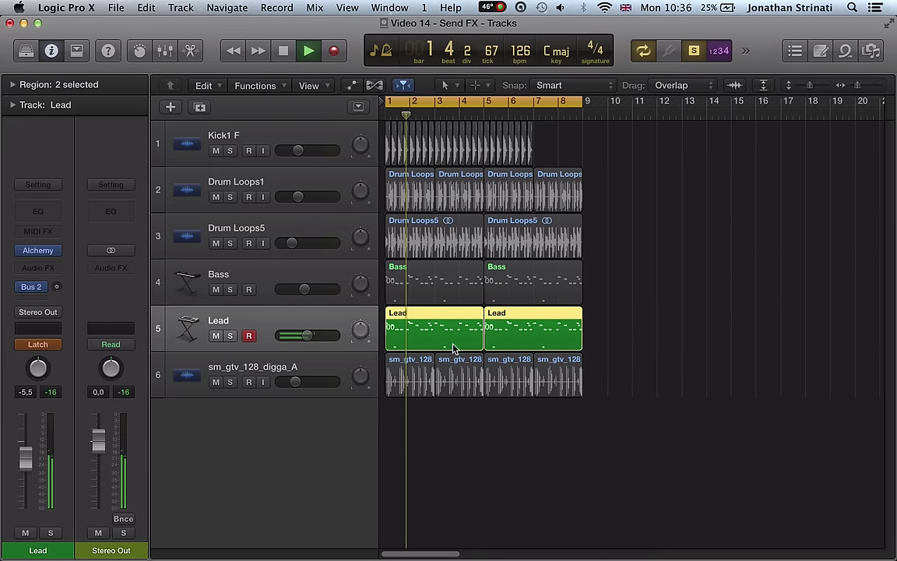
{"action": "left_click_drag", "start_coordinate": [57, 287], "coordinate": [57, 288]}
{"action": "left_click", "coordinate": [39, 343]}
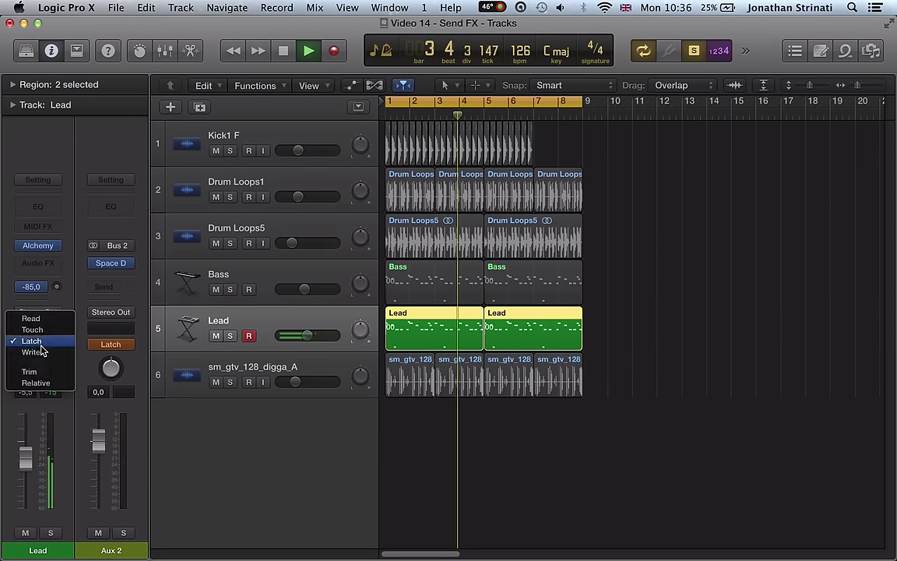
{"action": "left_click", "coordinate": [31, 318]}
Step: Set the Aux 2 channel's automation mode to Read and delete its 1.4s Bright Hall track from the arrangement
{"action": "left_click", "coordinate": [111, 344]}
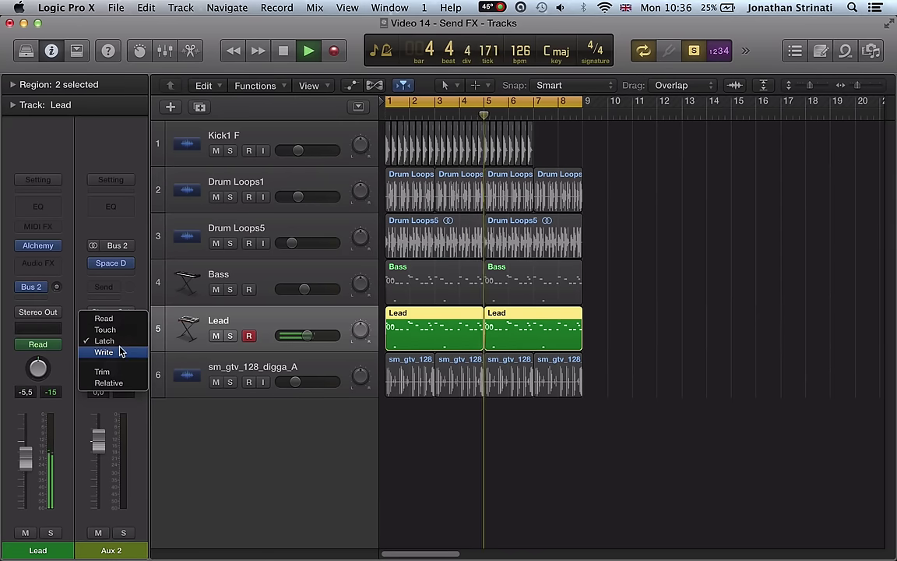
{"action": "left_click", "coordinate": [106, 318]}
{"action": "key", "text": "space"}
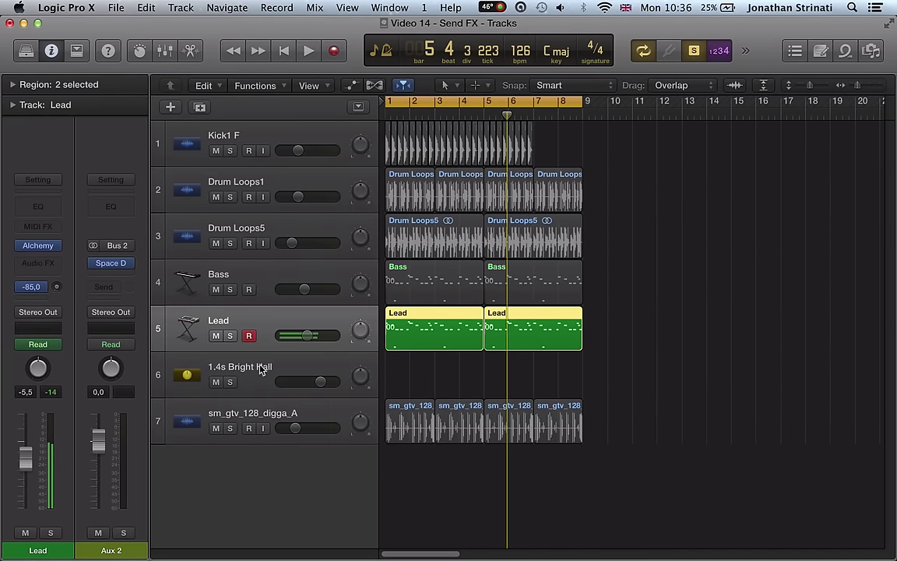
{"action": "left_click", "coordinate": [260, 370]}
{"action": "key", "text": "super+BackSpace"}
{"action": "left_click", "coordinate": [270, 334]}
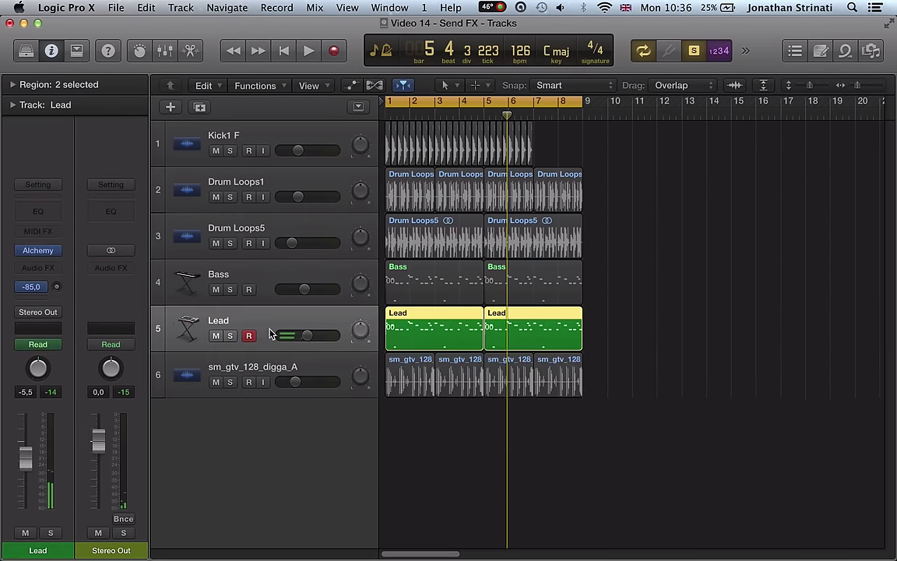
Step: Write Bus 2 send automation on Drum Loops5 in Latch mode during playback, and return the track to Read
{"action": "left_click", "coordinate": [282, 226]}
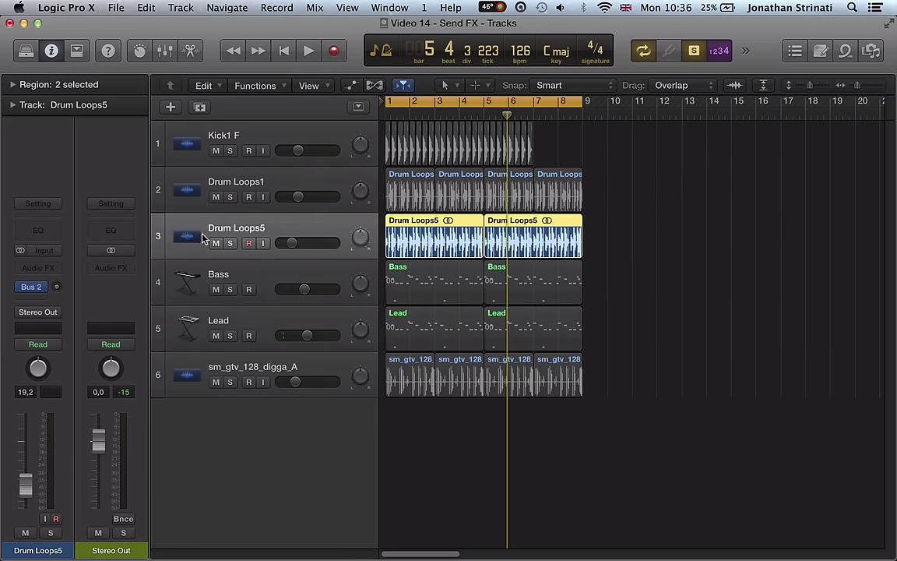
{"action": "left_click", "coordinate": [38, 347]}
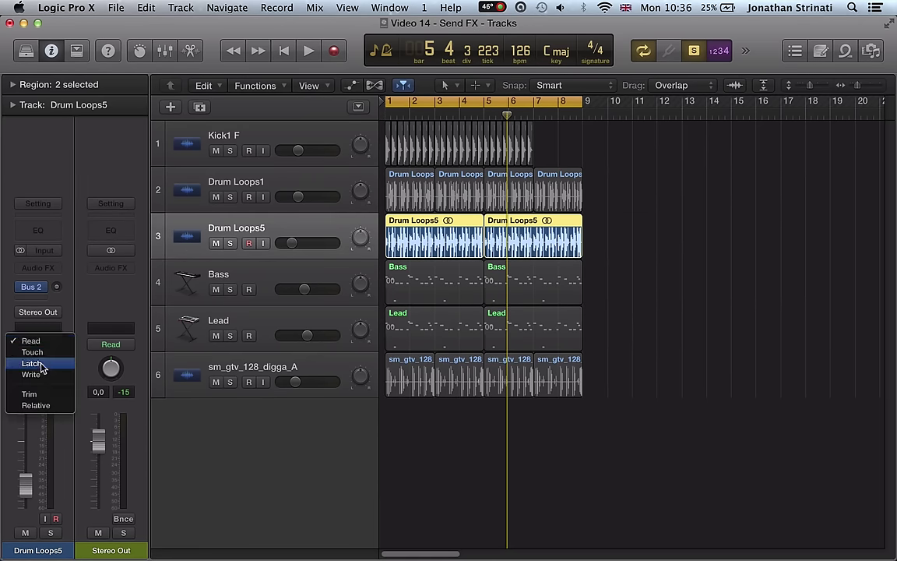
{"action": "left_click", "coordinate": [38, 364]}
{"action": "key", "text": "space"}
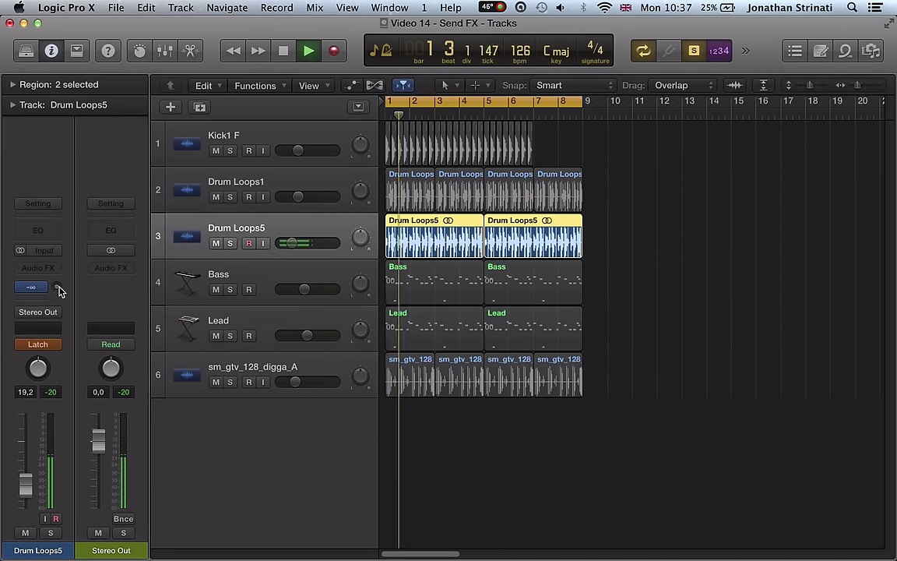
{"action": "left_click", "coordinate": [60, 288]}
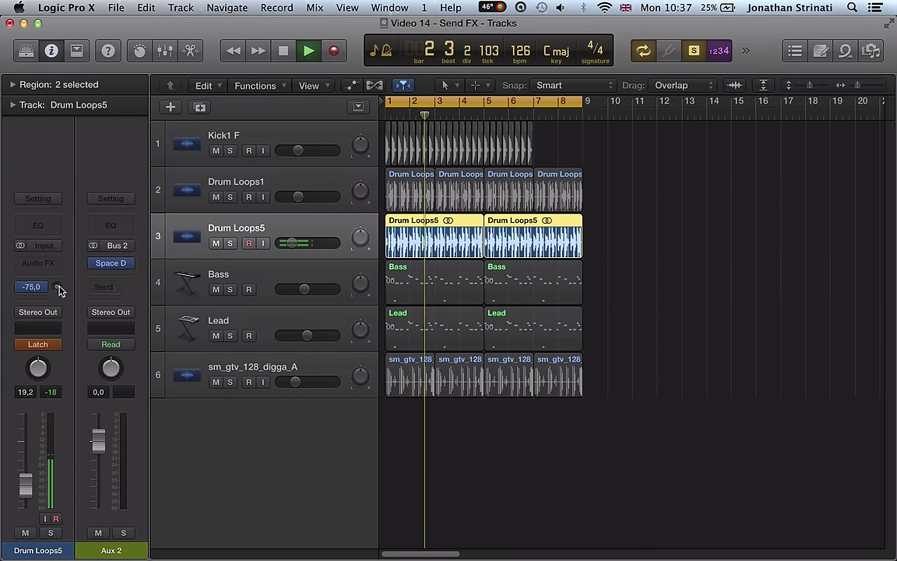
{"action": "key", "text": "space"}
{"action": "left_click", "coordinate": [47, 345]}
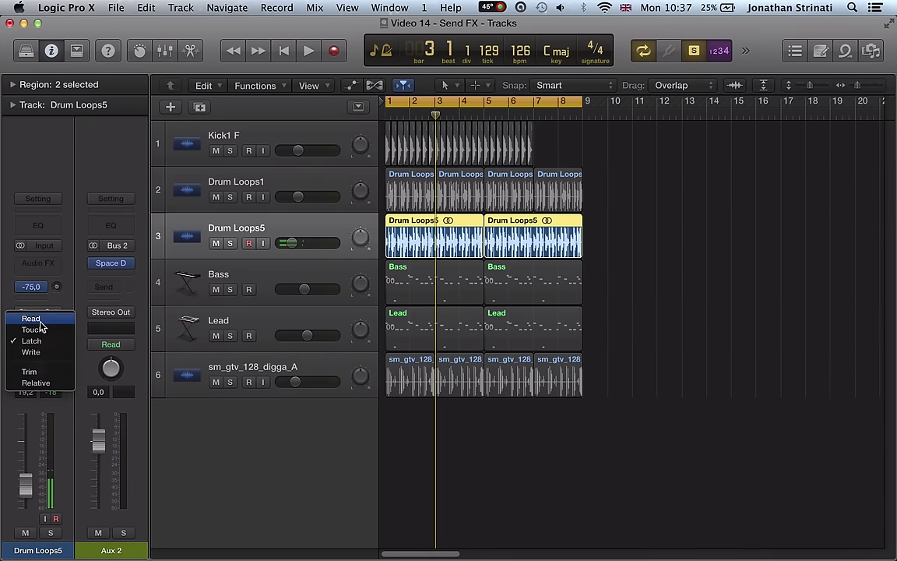
{"action": "left_click", "coordinate": [30, 318]}
Step: Show Drum Loops5's Send 1 (Aux 2) automation and shape a curved rise to +3.3 dB at bar 9, falling to -75.0 dB after bar 10
{"action": "key", "text": "a"}
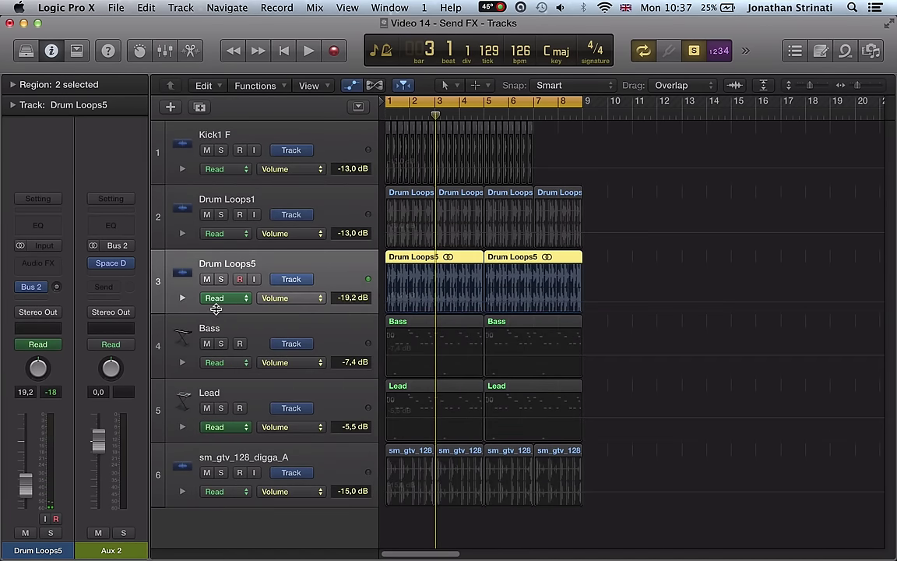
{"action": "left_click", "coordinate": [182, 297]}
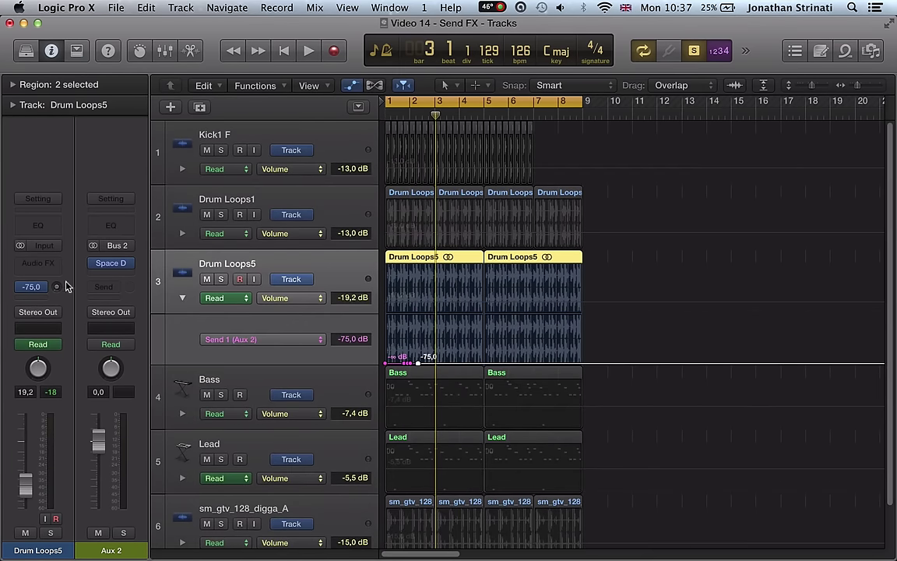
{"action": "left_click", "coordinate": [615, 363]}
{"action": "left_click", "coordinate": [584, 363]}
{"action": "left_click_drag", "start_coordinate": [583, 362], "coordinate": [538, 356]}
{"action": "left_click_drag", "start_coordinate": [585, 324], "coordinate": [583, 324]}
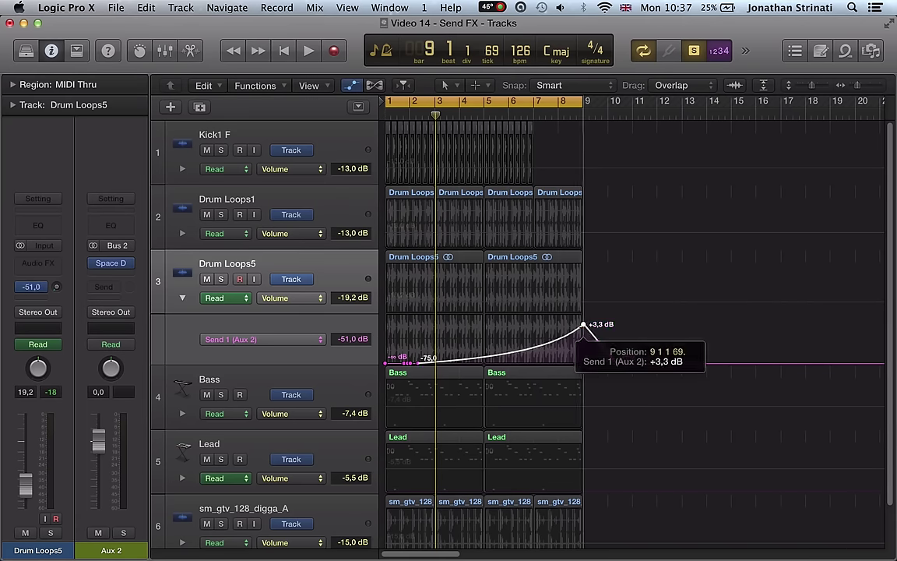
Step: Play the arrangement without solo and raise the Drum Loops5 send automation peak at bar 9 to +6.0 dB
{"action": "left_click", "coordinate": [363, 277]}
{"action": "key", "text": "space"}
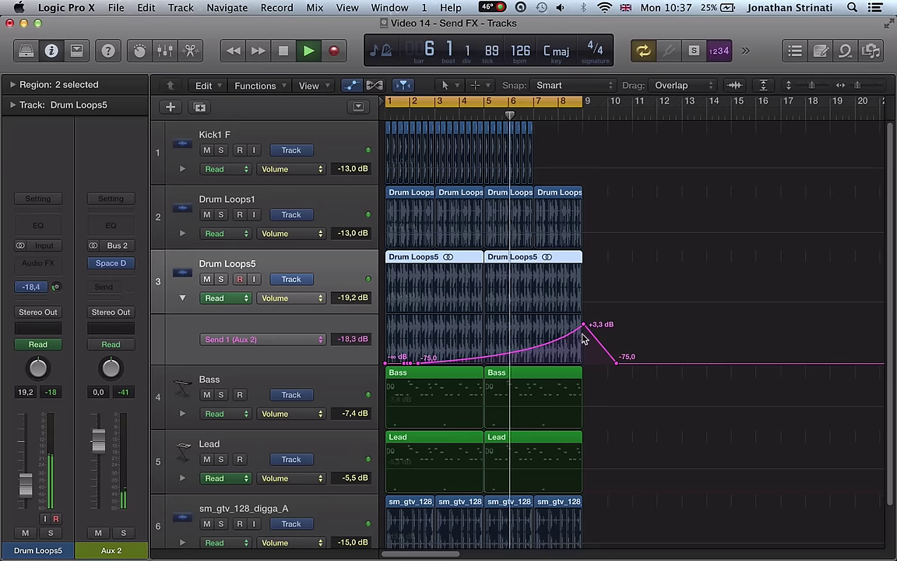
{"action": "left_click_drag", "start_coordinate": [583, 324], "coordinate": [583, 319]}
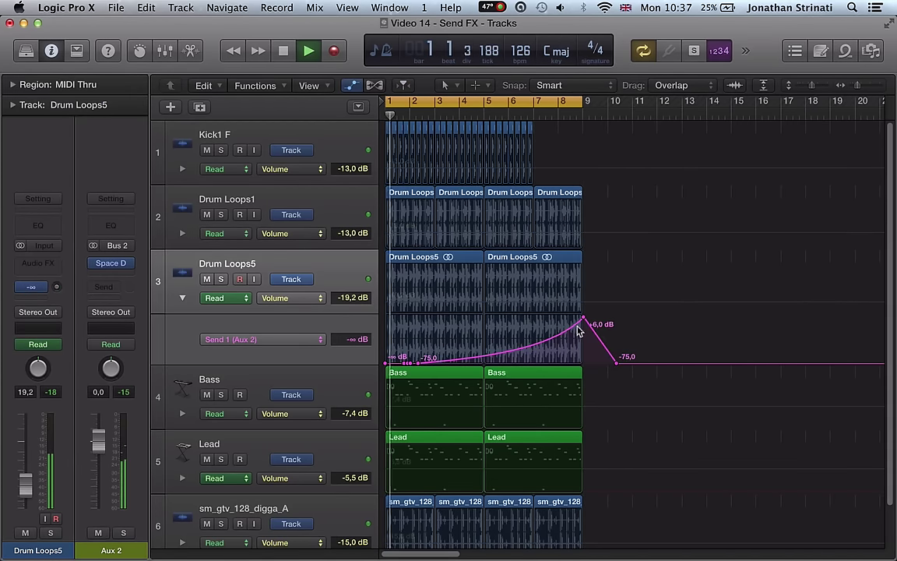
{"action": "key", "text": "space"}
Step: Draw a Send 1 automation rise on the Lead track to +6.0 dB at bar 9, falling to -85.0 dB after bar 10, and play it
{"action": "scroll", "coordinate": [568, 334], "scroll_direction": "down", "scroll_amount": 1}
{"action": "left_click", "coordinate": [253, 423]}
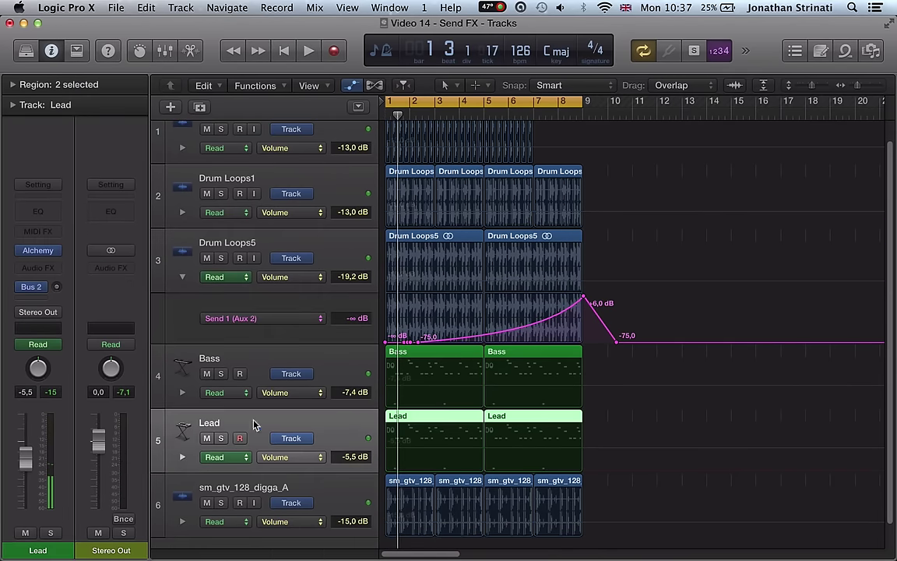
{"action": "left_click", "coordinate": [183, 457]}
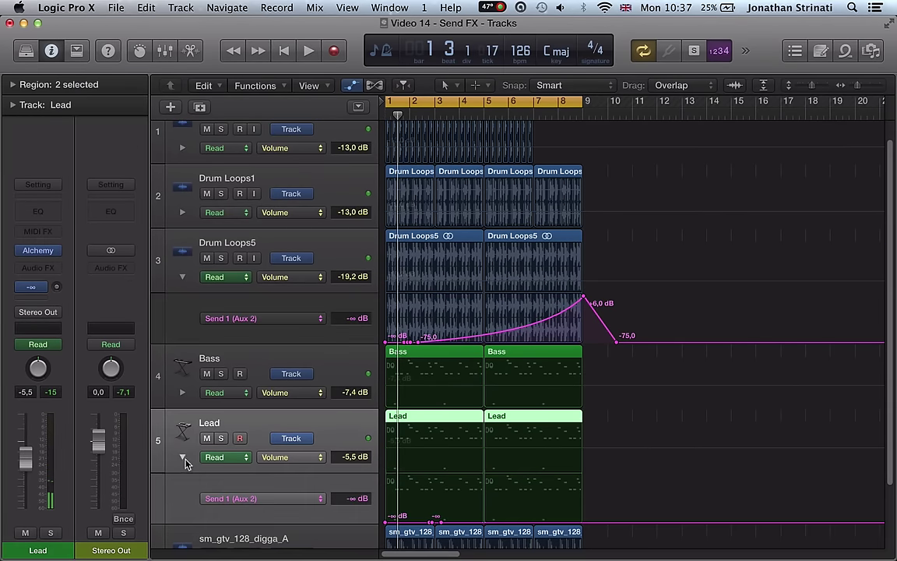
{"action": "left_click", "coordinate": [619, 522]}
{"action": "left_click_drag", "start_coordinate": [581, 523], "coordinate": [582, 476]}
{"action": "key", "text": "space"}
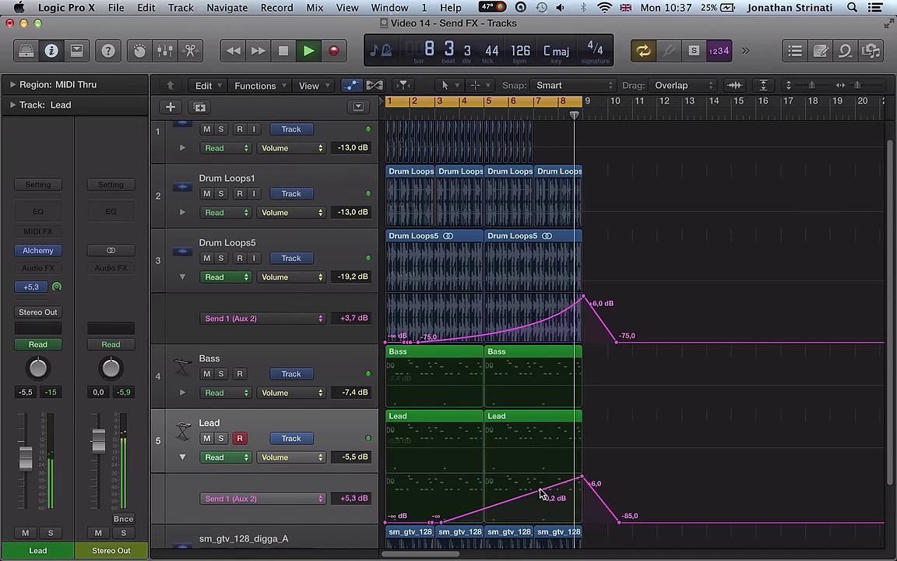
{"action": "key", "text": "space"}
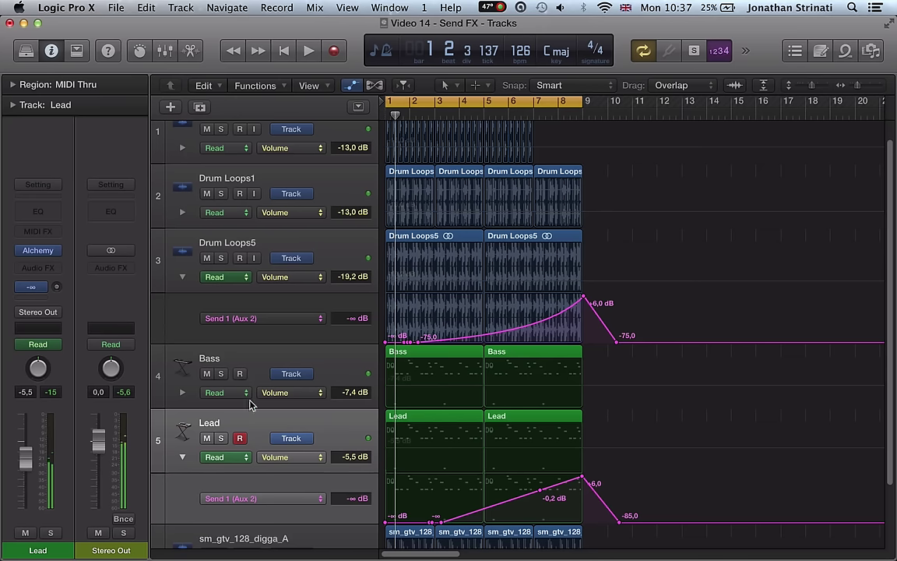
Step: Open the Lead track's Alchemy instrument and start playback
{"action": "left_click", "coordinate": [253, 421]}
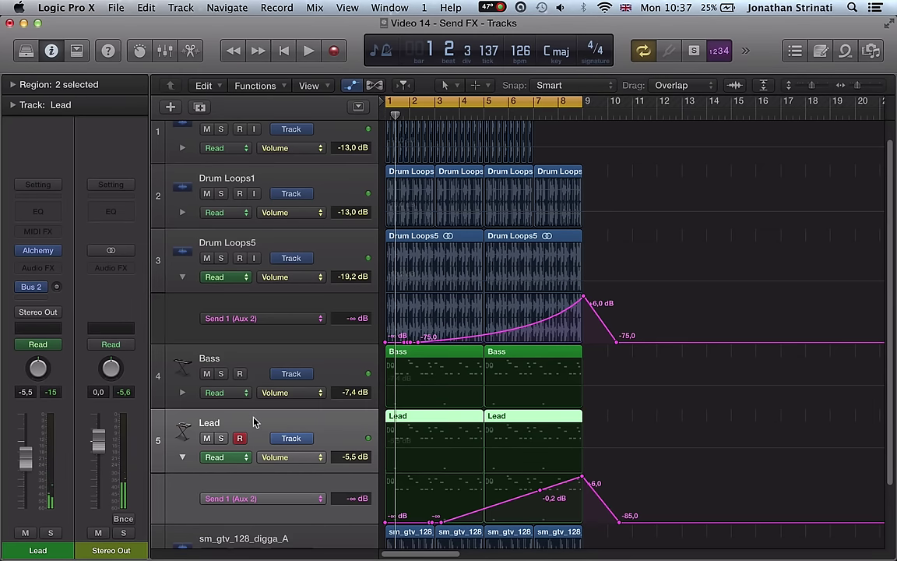
{"action": "left_click", "coordinate": [38, 252]}
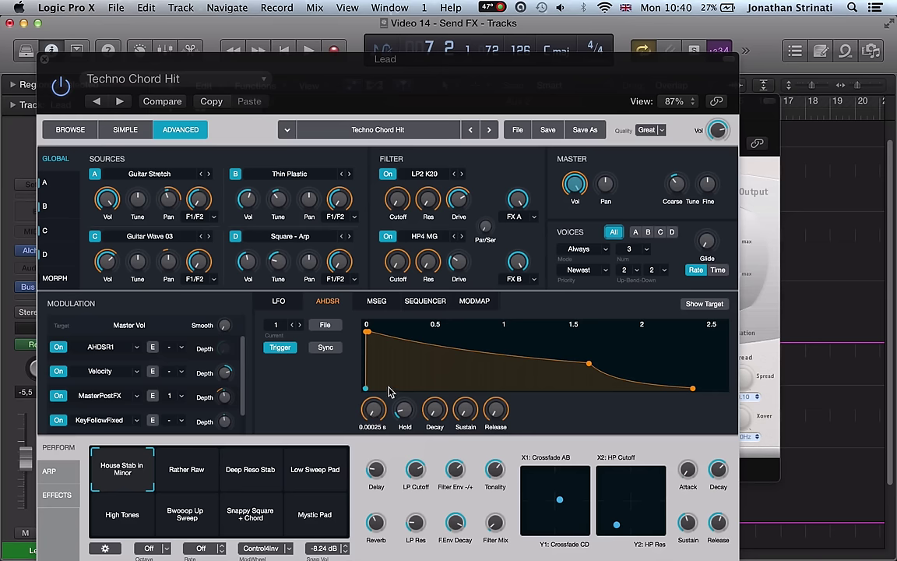
{"action": "key", "text": "space"}
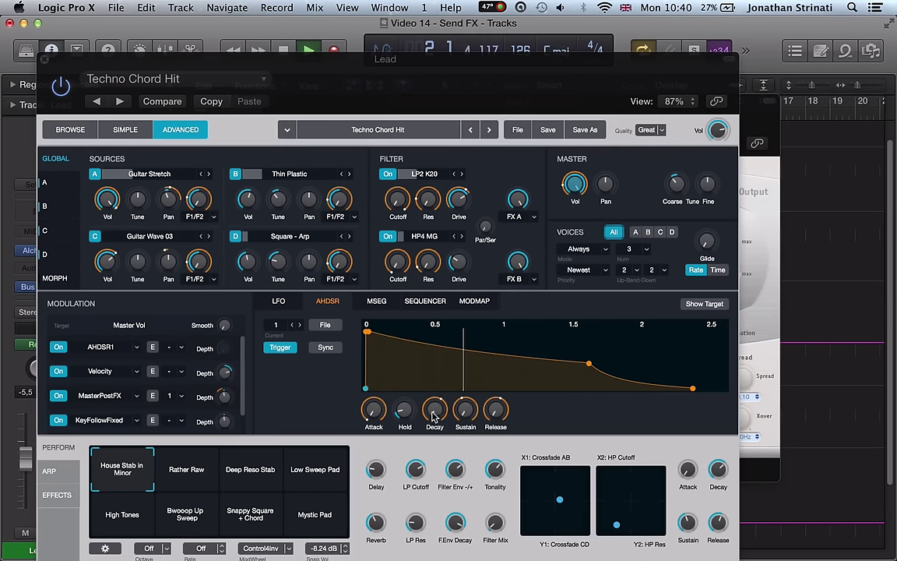
Step: Try longer AHDSR 1 Decay times up to about 2.3 s in Alchemy during playback, and return Decay to 0.0 s
{"action": "left_click_drag", "start_coordinate": [433, 417], "coordinate": [430, 335]}
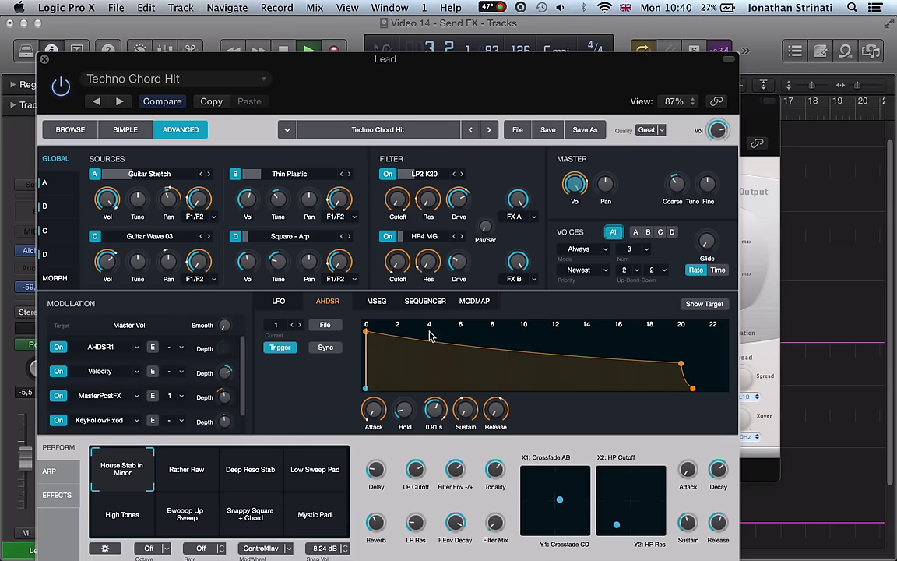
{"action": "left_click_drag", "start_coordinate": [434, 409], "coordinate": [429, 420]}
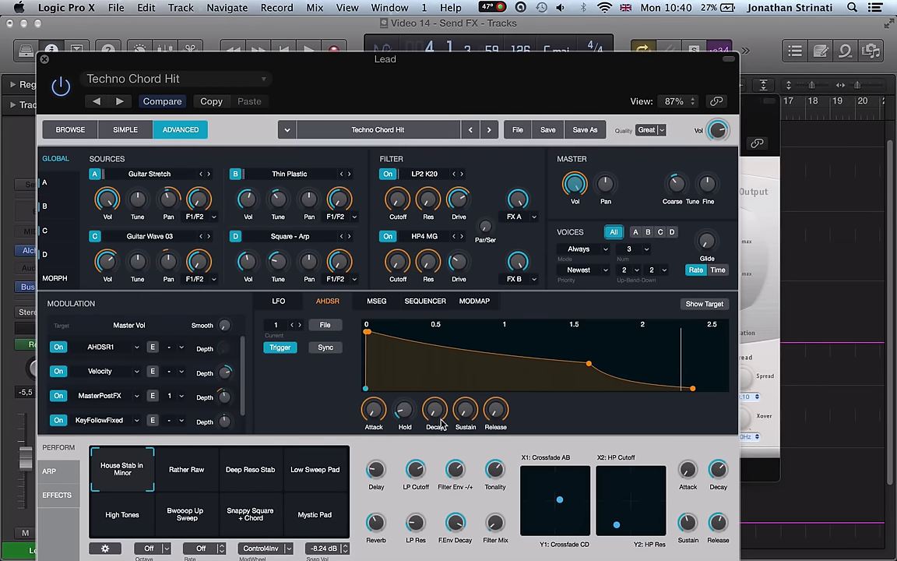
{"action": "left_click_drag", "start_coordinate": [440, 420], "coordinate": [436, 350]}
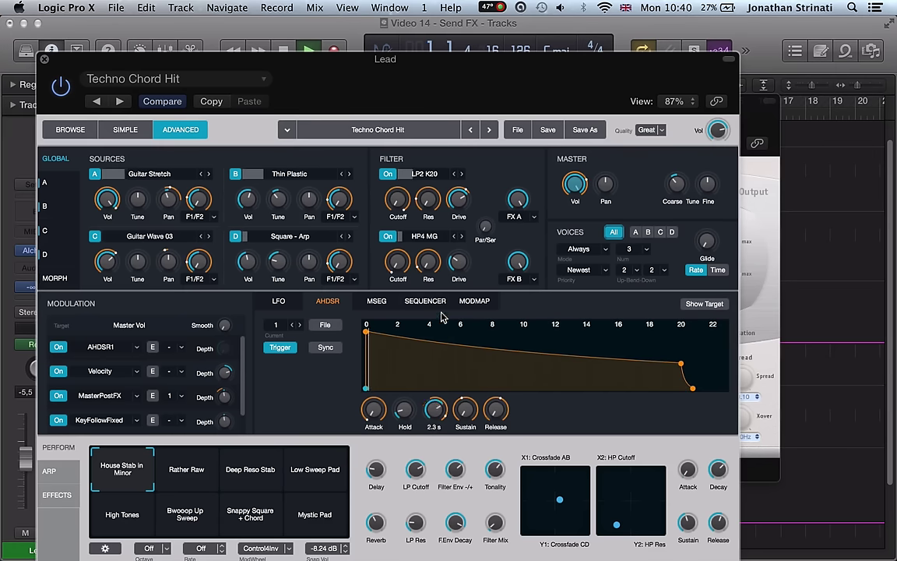
{"action": "left_click_drag", "start_coordinate": [496, 410], "coordinate": [505, 439]}
{"action": "left_click_drag", "start_coordinate": [436, 408], "coordinate": [432, 559]}
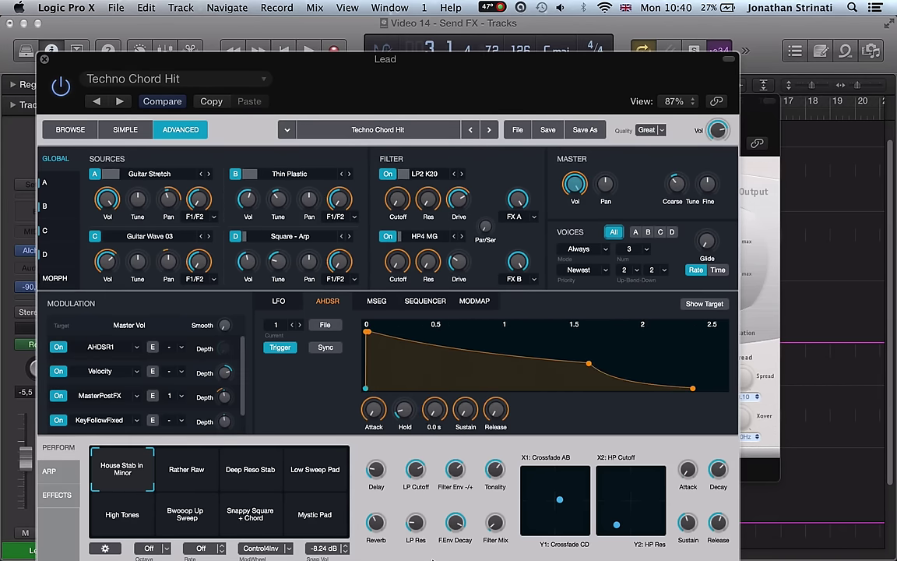
Step: Stop playback, hide the plug-in windows and set the Lead track's automation mode to Latch
{"action": "key", "text": "v"}
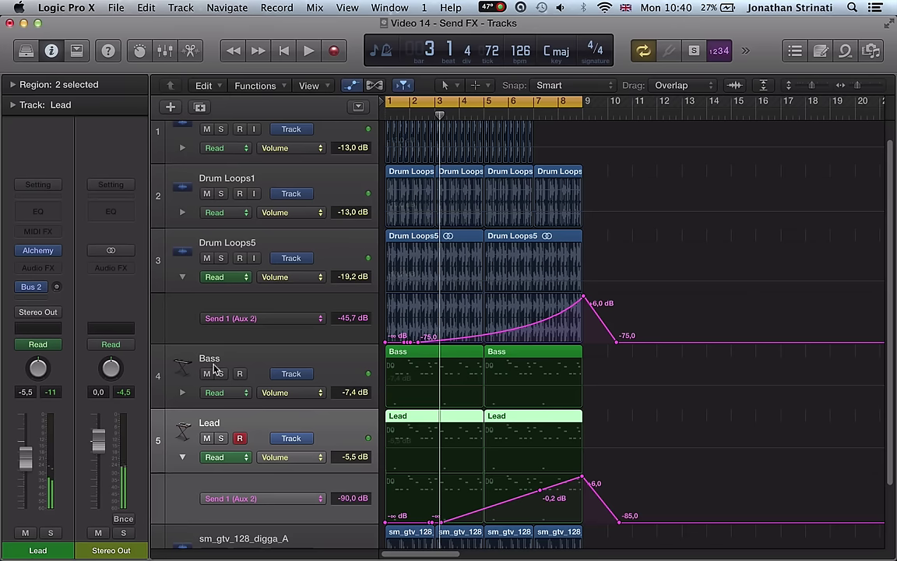
{"action": "left_click", "coordinate": [37, 343]}
{"action": "left_click", "coordinate": [35, 365]}
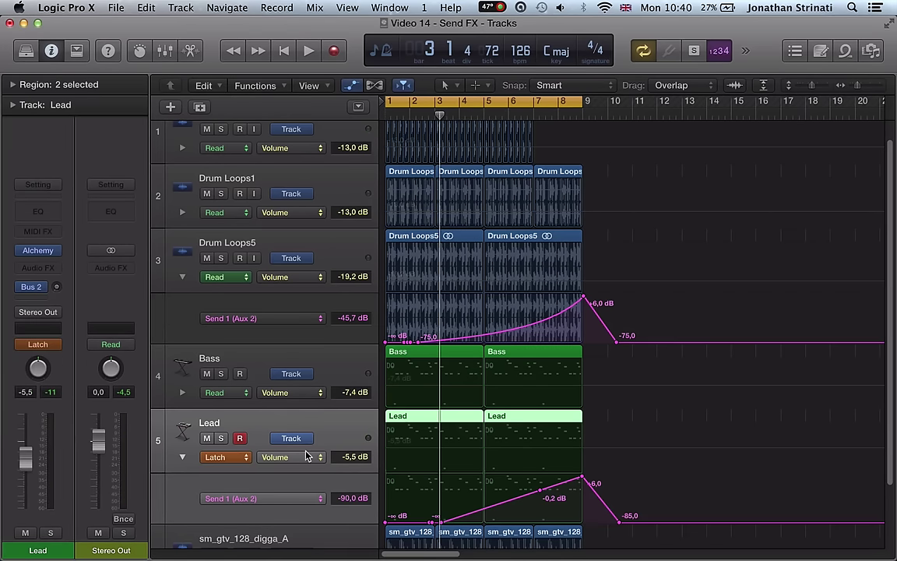
Step: Write automation for Alchemy's AHDSR 1 Decay and Release at 0.0 s during playback, and return the Lead track to Read
{"action": "key", "text": "v"}
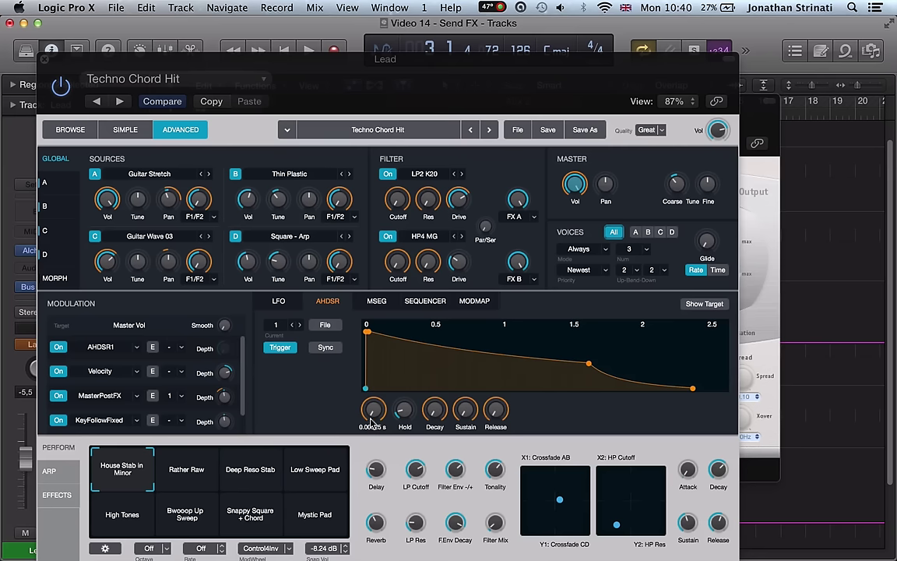
{"action": "key", "text": "space"}
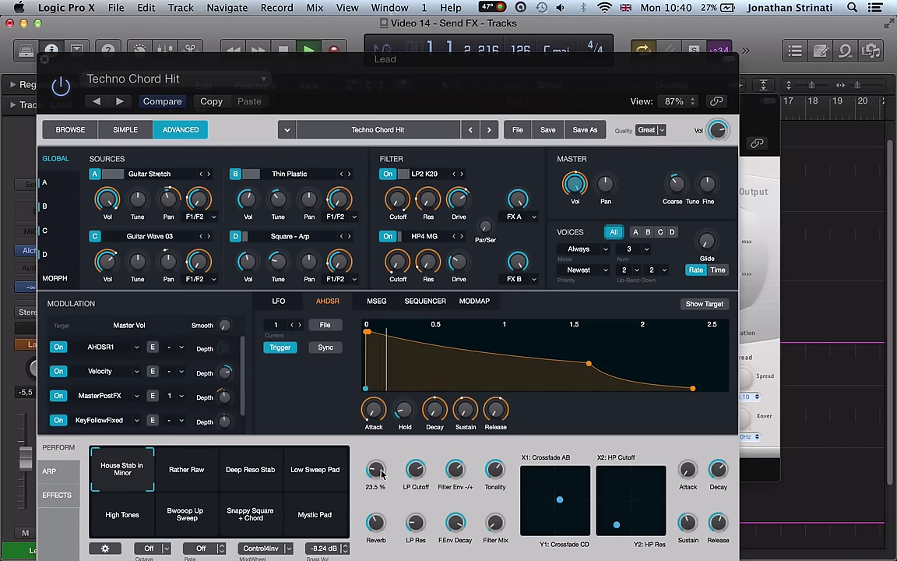
{"action": "left_click", "coordinate": [433, 415]}
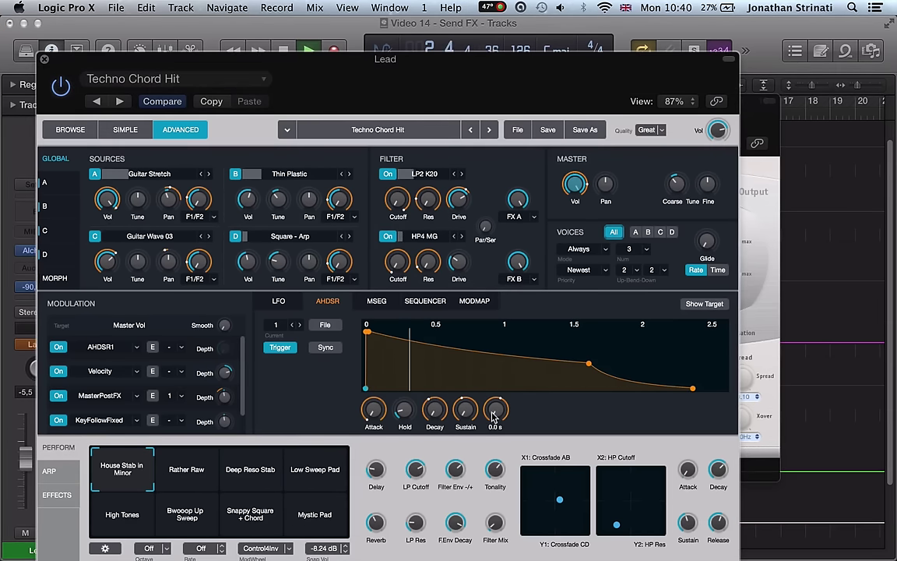
{"action": "key", "text": "v"}
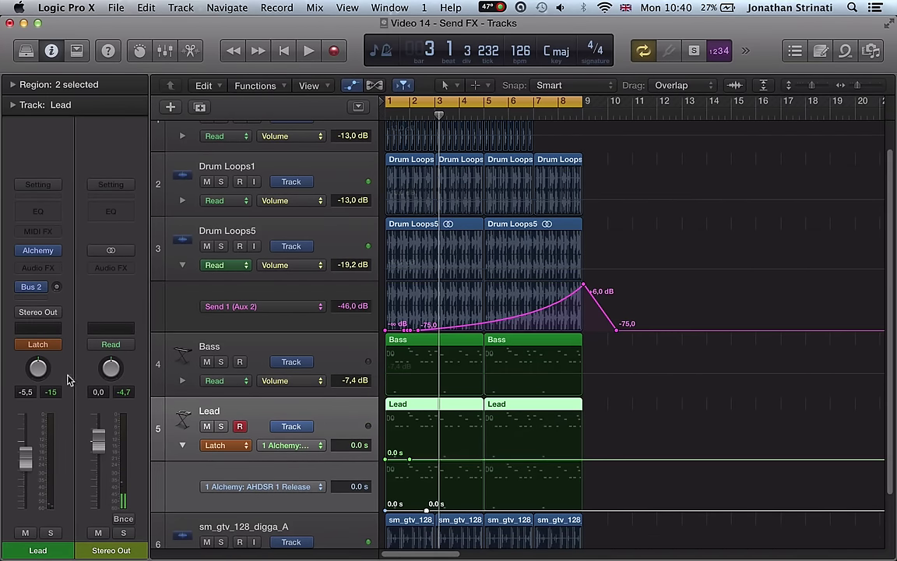
{"action": "left_click", "coordinate": [55, 344]}
{"action": "left_click", "coordinate": [48, 317]}
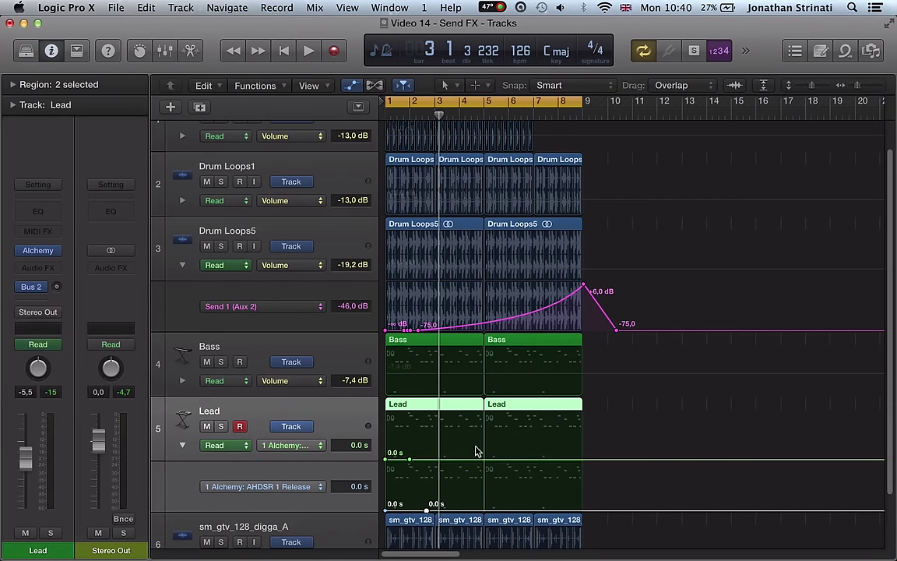
Step: Draw curved AHDSR 1 Decay and Release automation rises on the Lead track from bar 5 to 1.3 s near bar 9, returning to 0.0 s
{"action": "left_click", "coordinate": [608, 459]}
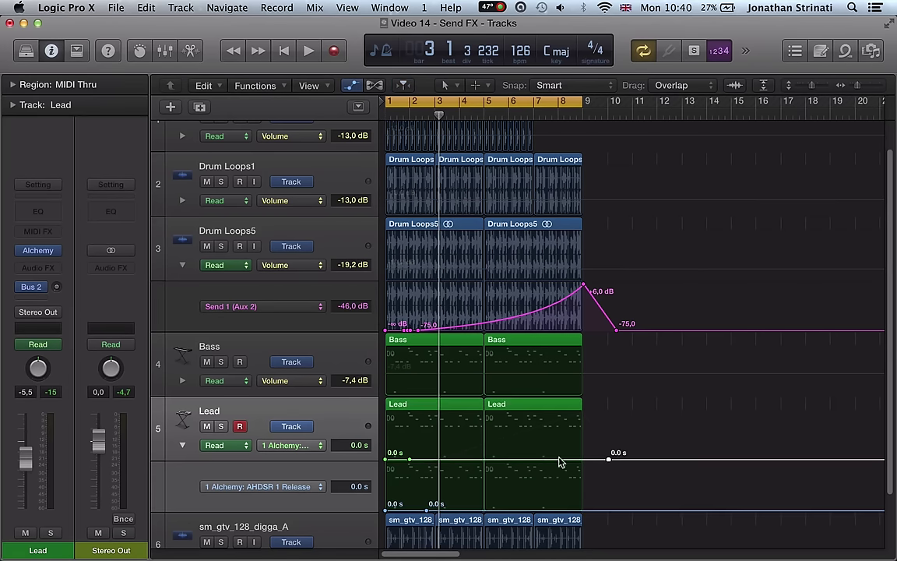
{"action": "left_click", "coordinate": [481, 460]}
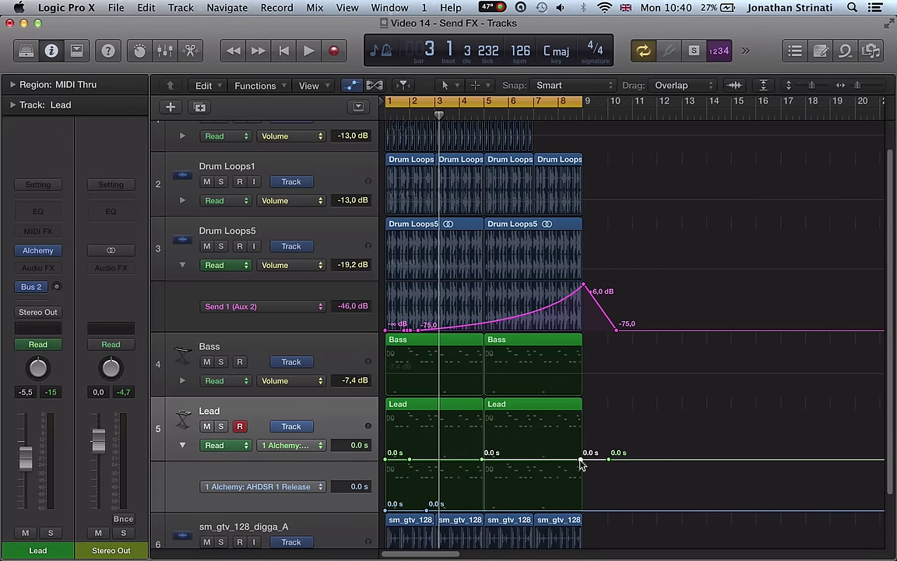
{"action": "left_click_drag", "start_coordinate": [580, 460], "coordinate": [577, 520]}
{"action": "left_click", "coordinate": [629, 509]}
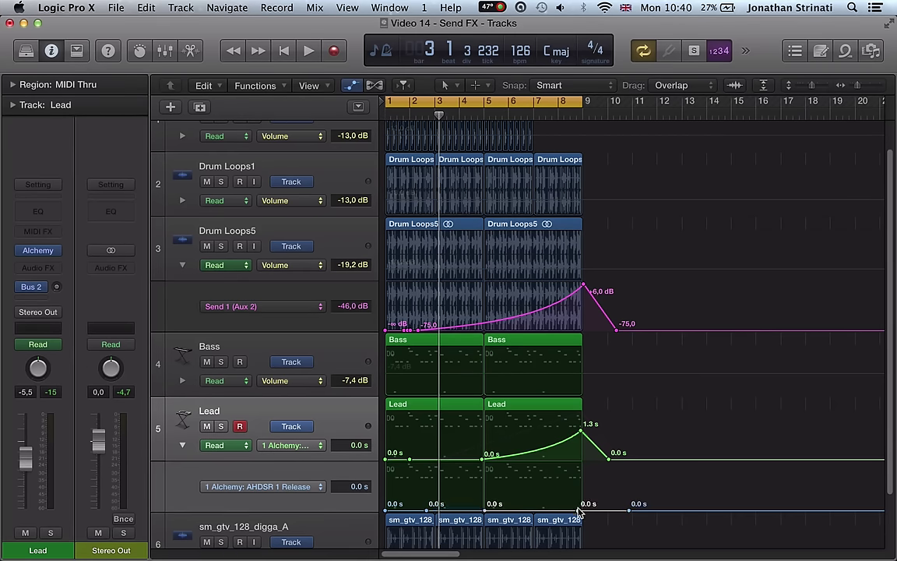
{"action": "left_click_drag", "start_coordinate": [581, 512], "coordinate": [557, 498]}
Step: During playback, lower the Lead track's Decay automation peak to 0.15 s and align the 1.3 s Release peak with the region's end
{"action": "key", "text": "space"}
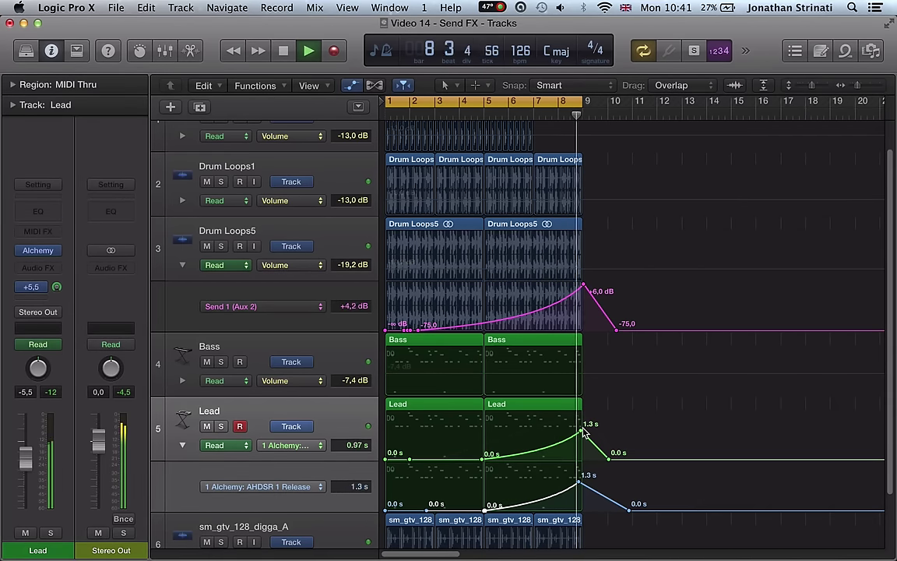
{"action": "left_click_drag", "start_coordinate": [580, 430], "coordinate": [581, 443]}
{"action": "left_click", "coordinate": [581, 482]}
{"action": "left_click_drag", "start_coordinate": [581, 483], "coordinate": [582, 485]}
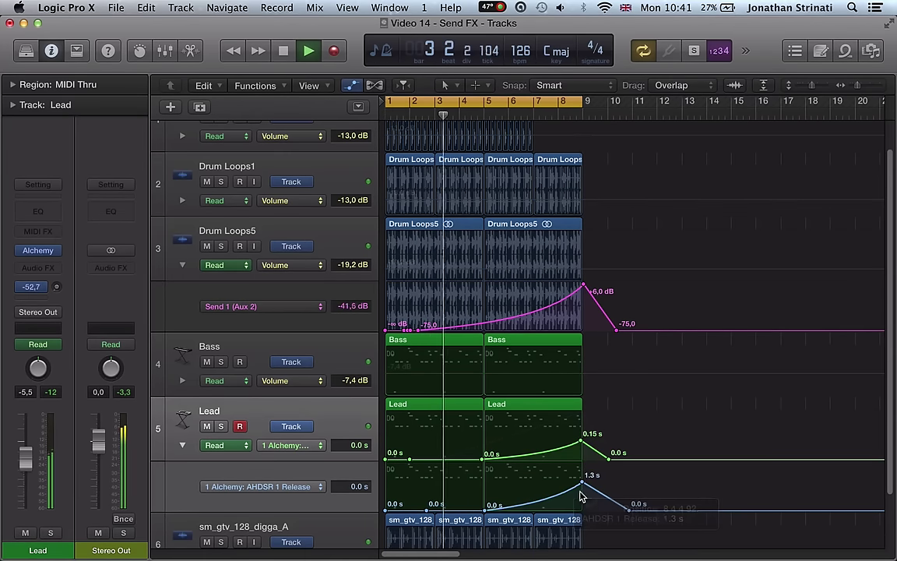
Step: Audition the Lead build-up from just before bar 7 through the cycle restart, and stop playback
{"action": "left_click", "coordinate": [531, 113]}
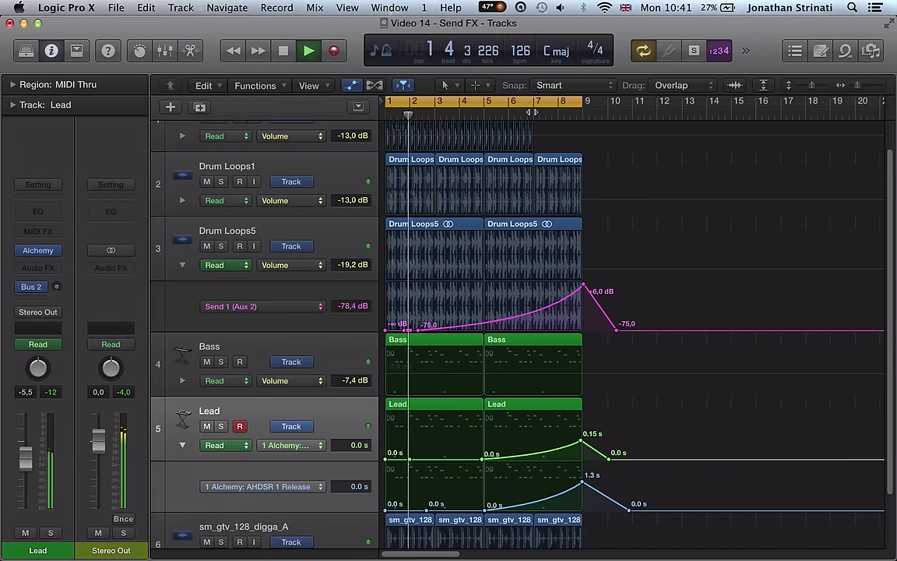
{"action": "scroll", "coordinate": [450, 315], "scroll_direction": "up", "scroll_amount": 1}
{"action": "scroll", "coordinate": [450, 315], "scroll_direction": "down", "scroll_amount": 1}
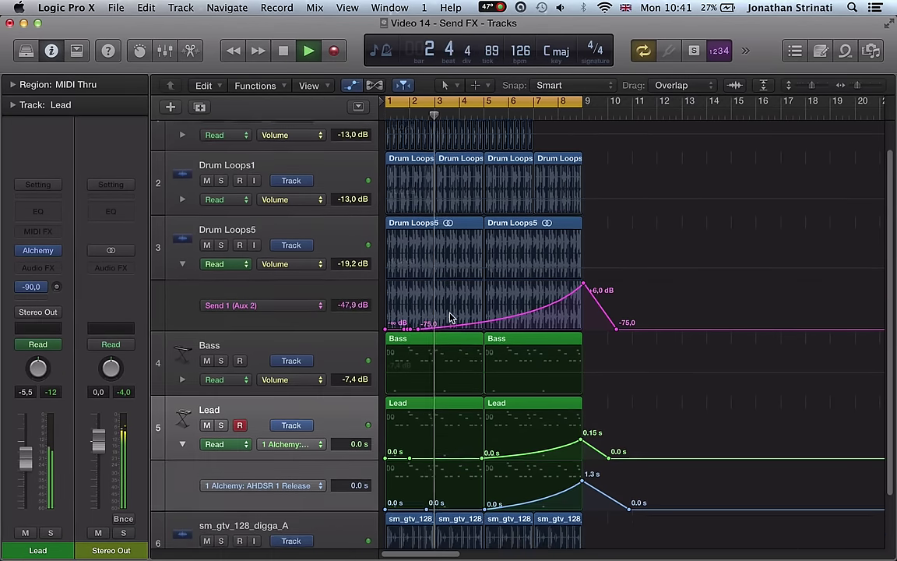
{"action": "scroll", "coordinate": [449, 313], "scroll_direction": "up", "scroll_amount": 1}
{"action": "scroll", "coordinate": [448, 314], "scroll_direction": "down", "scroll_amount": 1}
{"action": "key", "text": "space"}
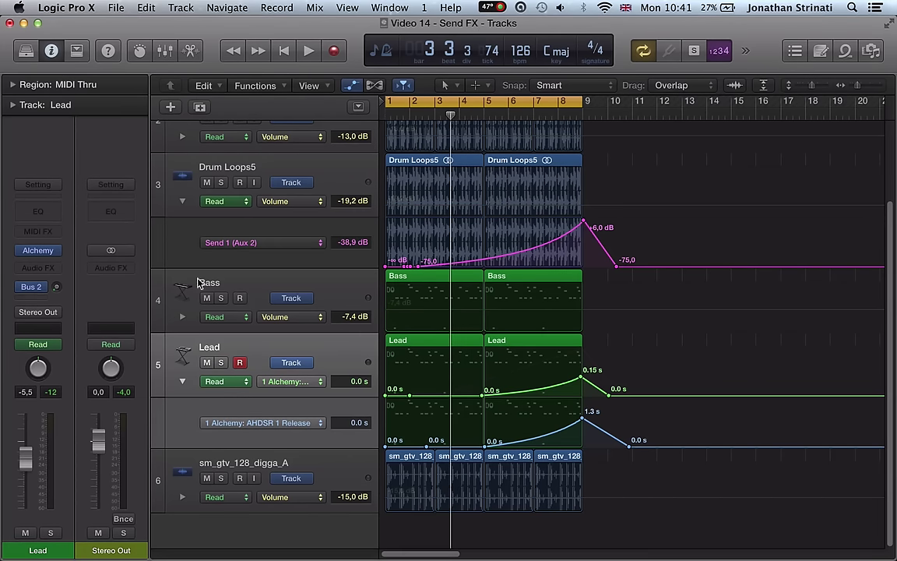
Step: Solo the sm_gtv_128_digga_A track and audition it briefly
{"action": "left_click", "coordinate": [329, 460]}
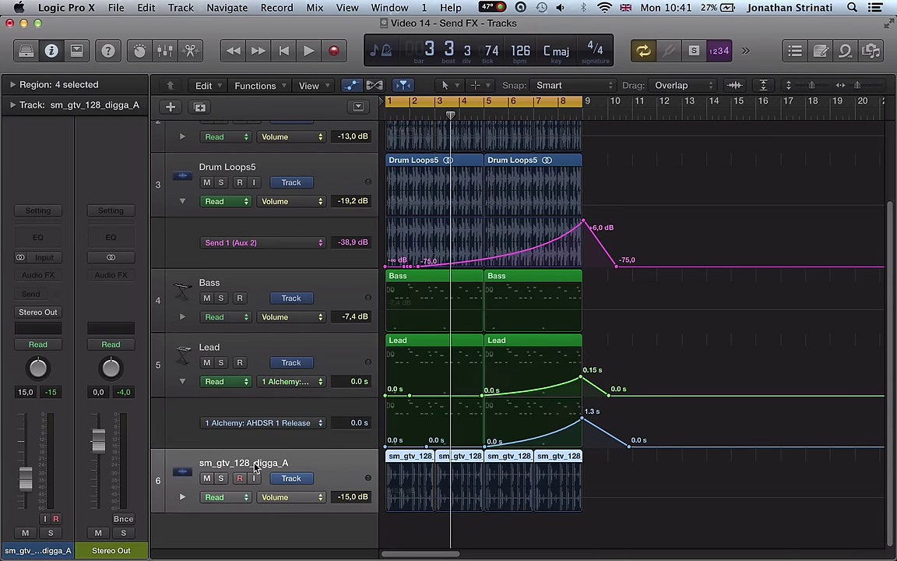
{"action": "key", "text": "ctrl+s"}
{"action": "key", "text": "space"}
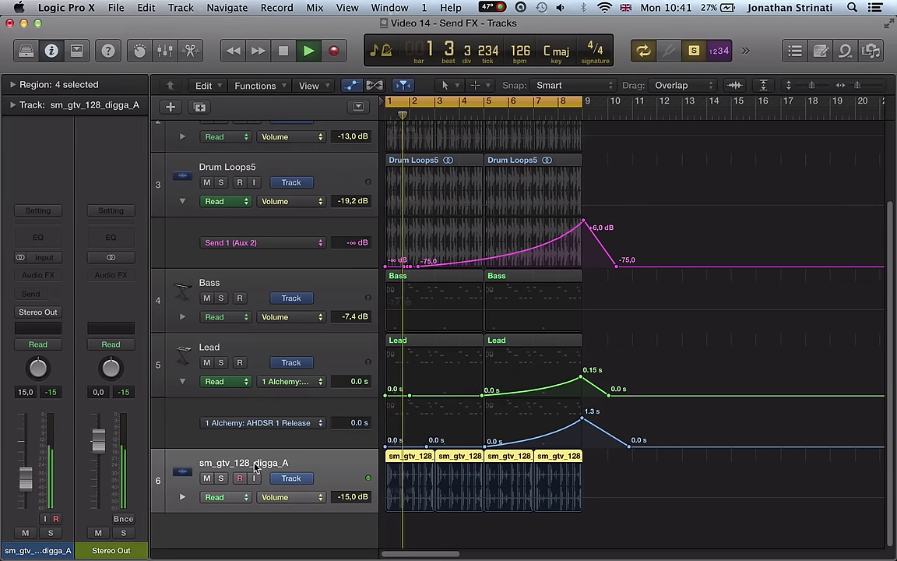
{"action": "key", "text": "space"}
Step: Add a Bus 3 send to the sm_gtv_128_digga_A track and insert Tape Delay on Aux 3
{"action": "left_click", "coordinate": [35, 294]}
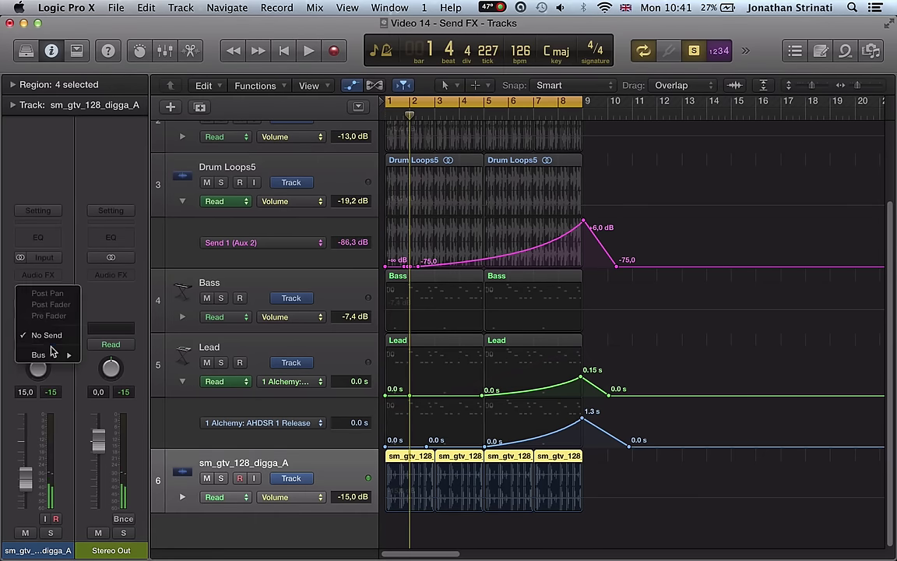
{"action": "mouse_move", "coordinate": [55, 354]}
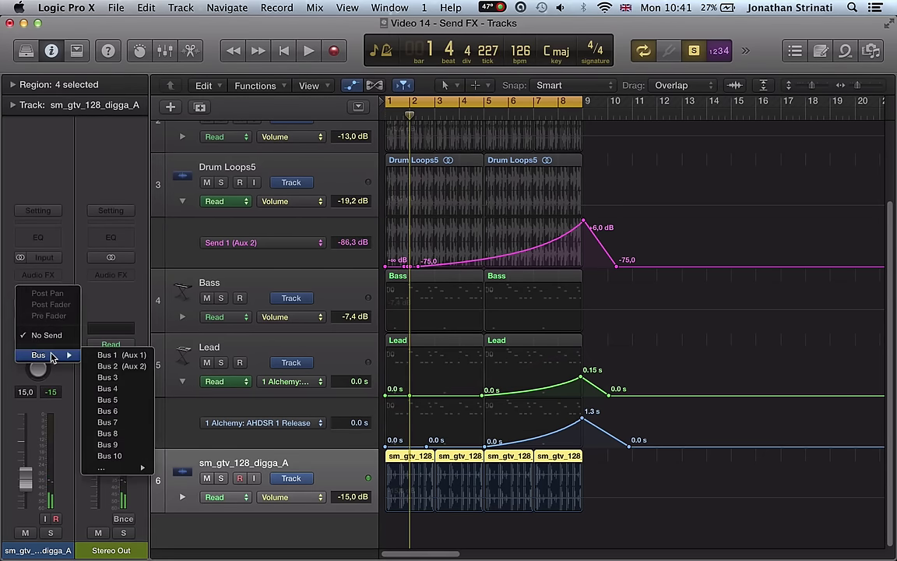
{"action": "left_click", "coordinate": [121, 380]}
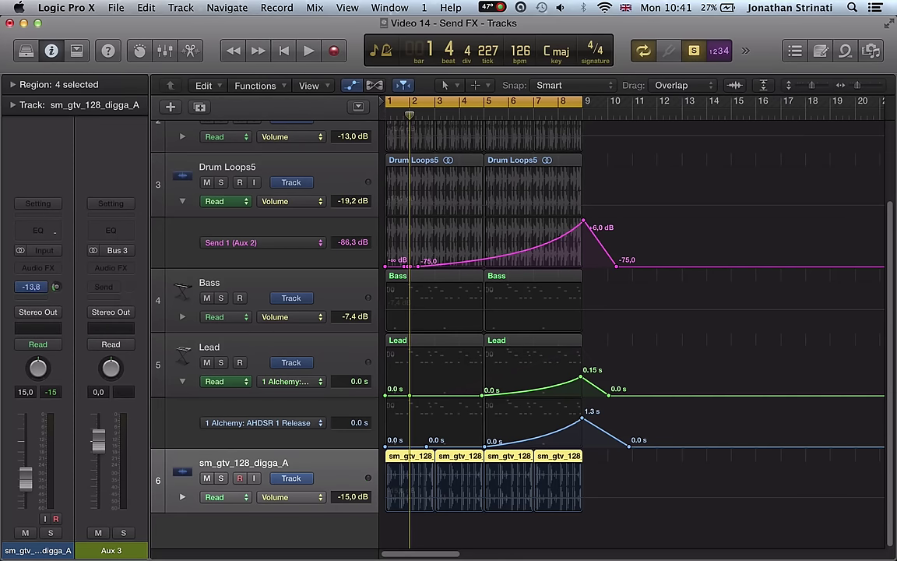
{"action": "left_click", "coordinate": [108, 269]}
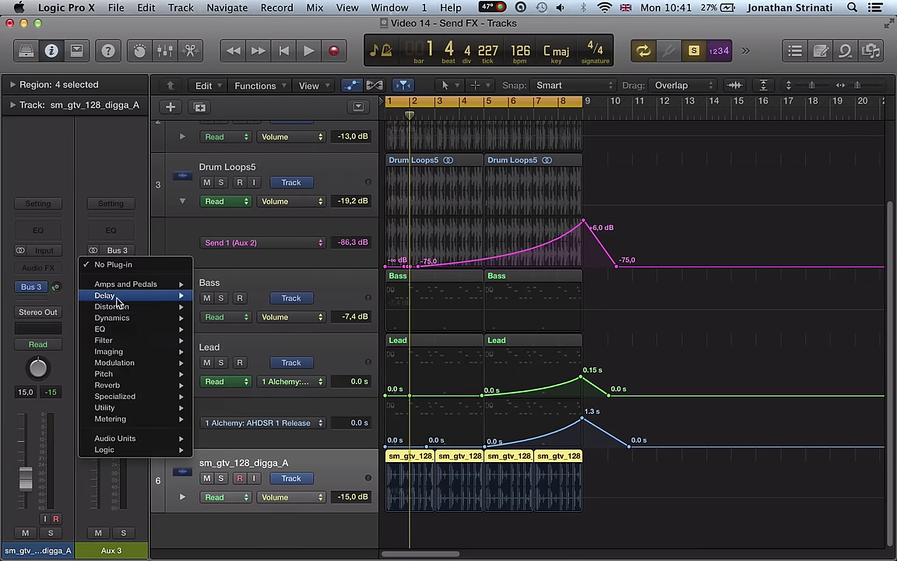
{"action": "mouse_move", "coordinate": [117, 296]}
{"action": "left_click", "coordinate": [324, 363]}
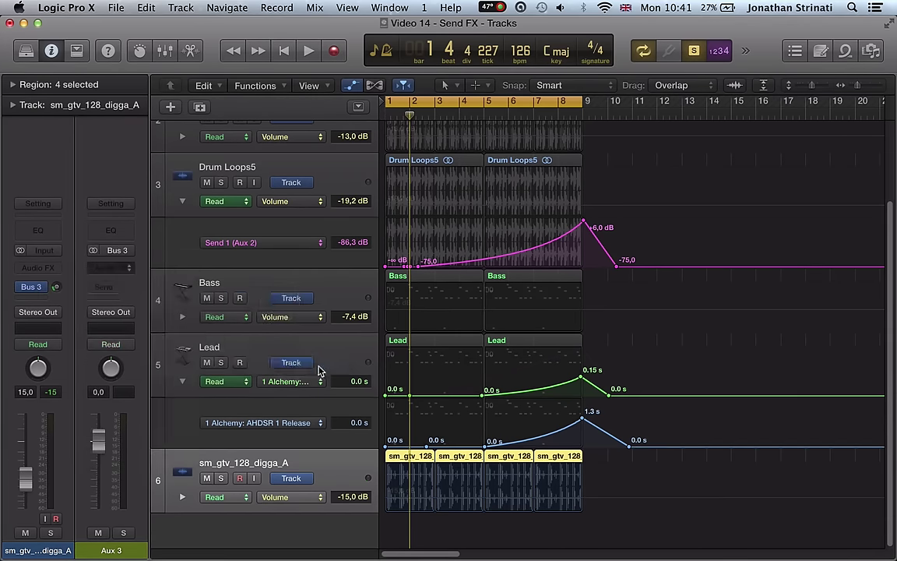
Step: Close the Alchemy and Space Designer windows and move the Tape Delay window clear of the channel strips
{"action": "left_click", "coordinate": [526, 80]}
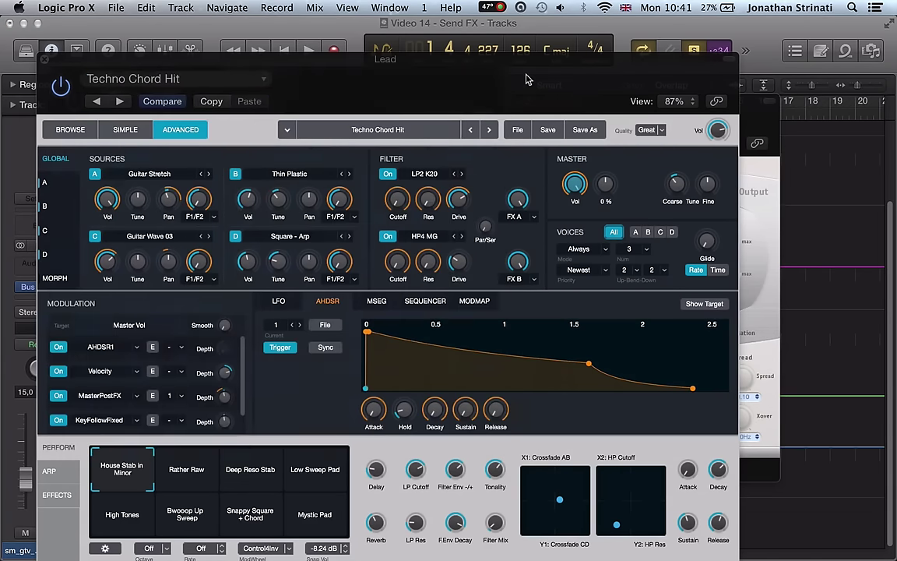
{"action": "left_click", "coordinate": [45, 60]}
{"action": "left_click", "coordinate": [517, 127]}
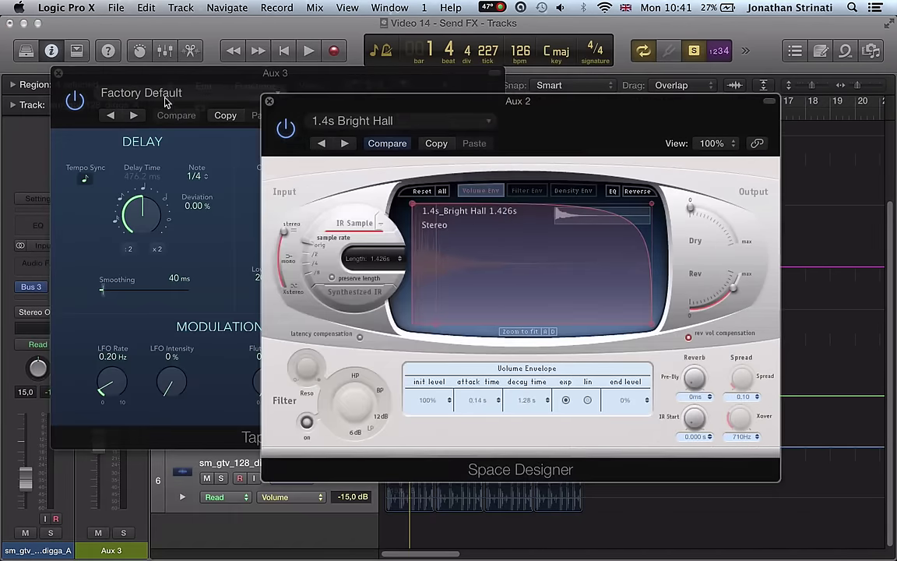
{"action": "left_click", "coordinate": [269, 101]}
{"action": "left_click_drag", "start_coordinate": [320, 84], "coordinate": [466, 118]}
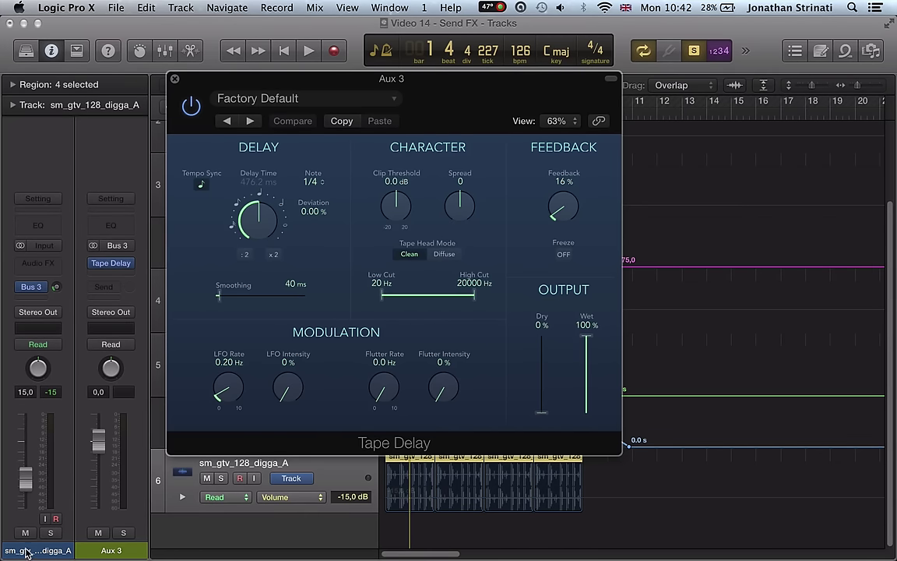
Step: During playback, raise the Bus 3 send level and try a 1/16 Tape Delay note value before setting it to 1/8
{"action": "key", "text": "space"}
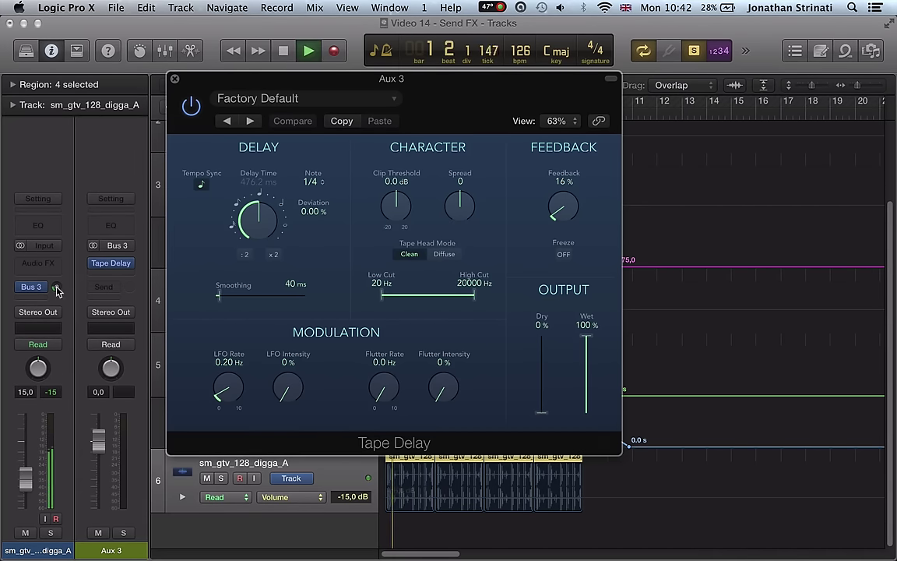
{"action": "left_click_drag", "start_coordinate": [56, 287], "coordinate": [57, 224]}
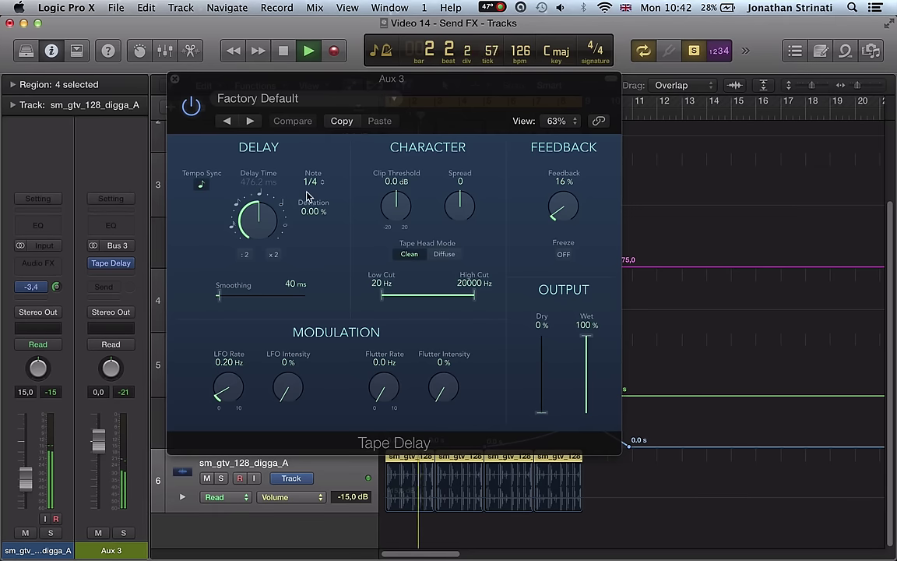
{"action": "left_click", "coordinate": [232, 225]}
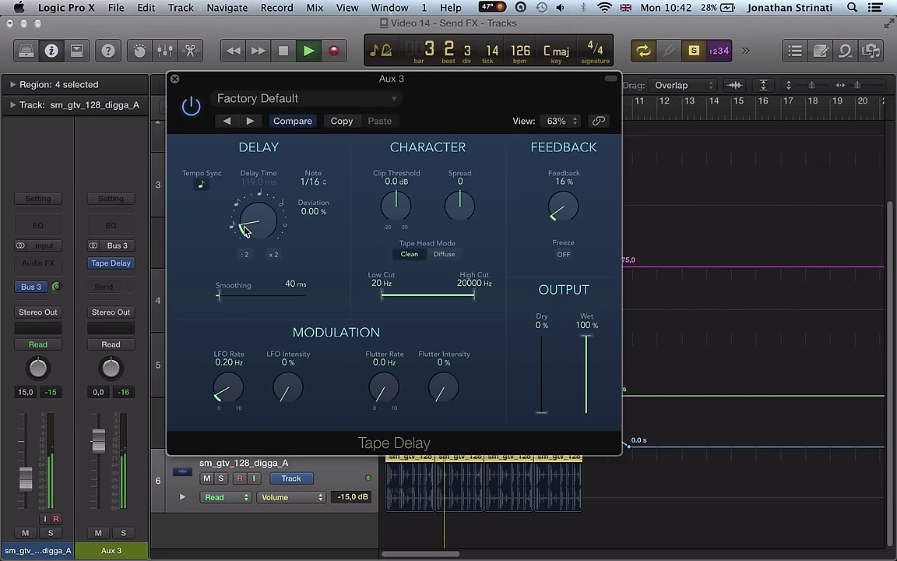
{"action": "left_click", "coordinate": [236, 204]}
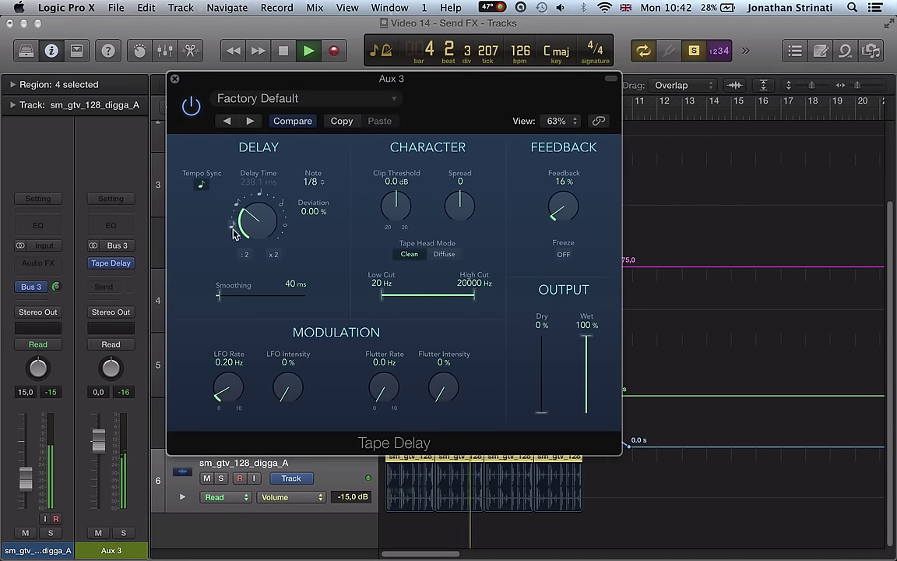
Step: Try Tape Delay feedback up to about 87% during playback, stop, and reduce the feedback to about 69%
{"action": "left_click_drag", "start_coordinate": [557, 210], "coordinate": [552, 111]}
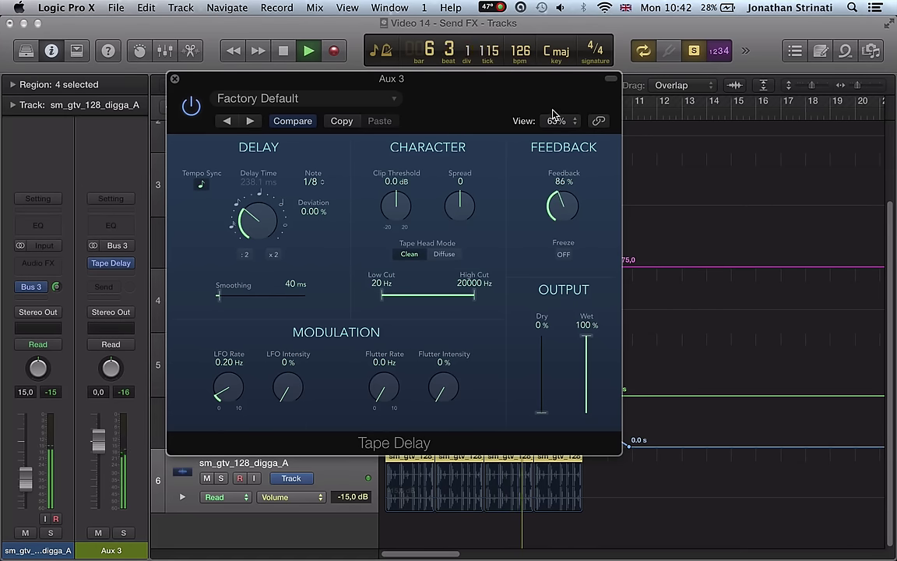
{"action": "key", "text": "space"}
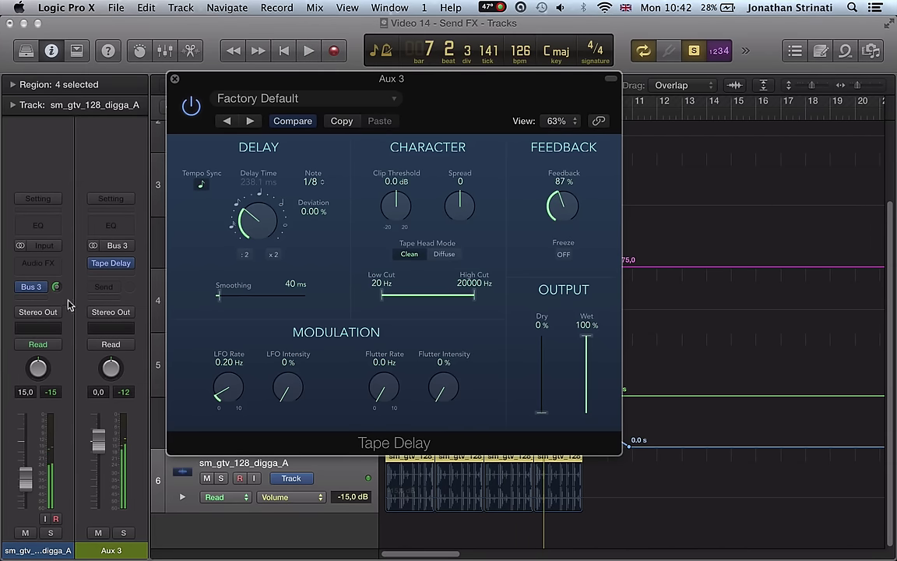
{"action": "left_click", "coordinate": [57, 286]}
{"action": "left_click_drag", "start_coordinate": [567, 206], "coordinate": [564, 223]}
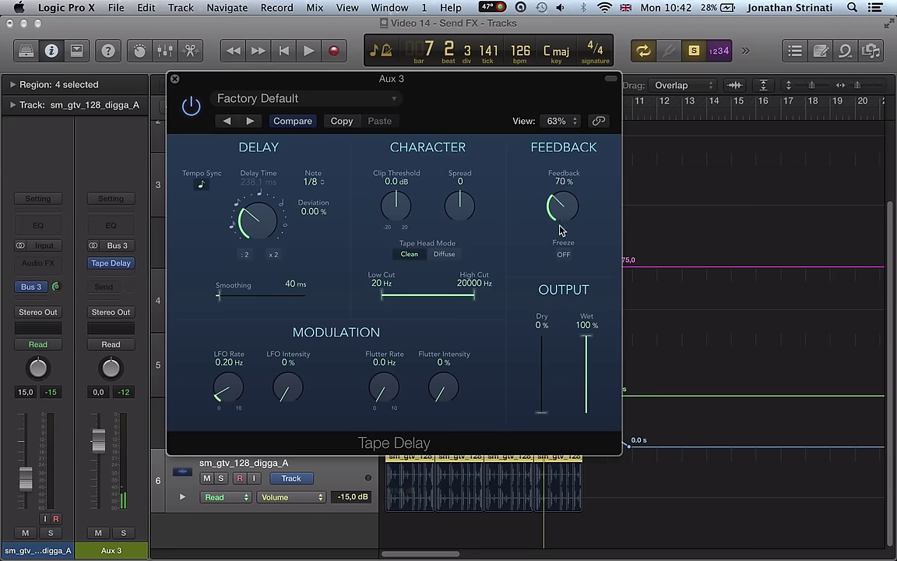
Step: Lower the Bus 3 send to -∞ and set the sm_gtv_128_digga_A track's automation mode to Latch
{"action": "left_click", "coordinate": [57, 286]}
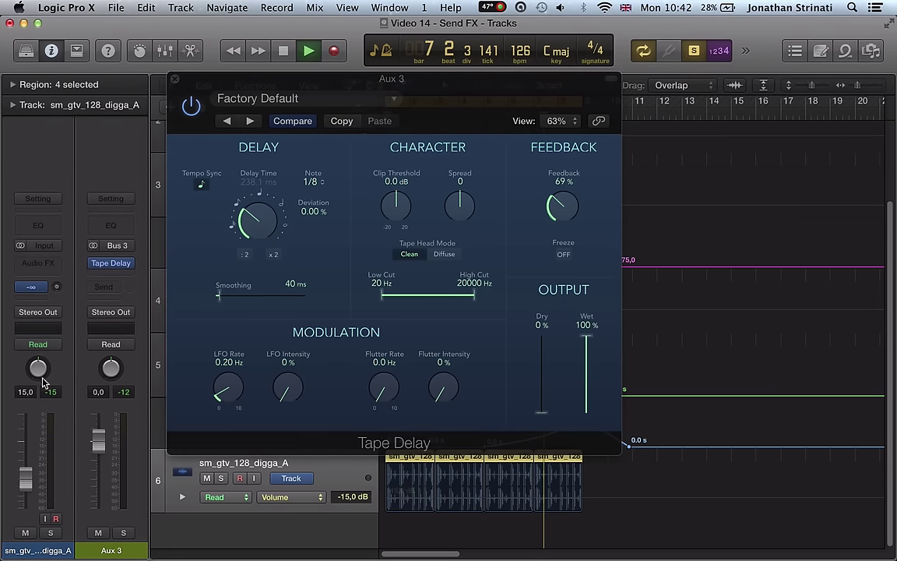
{"action": "left_click", "coordinate": [38, 343]}
{"action": "left_click", "coordinate": [35, 363]}
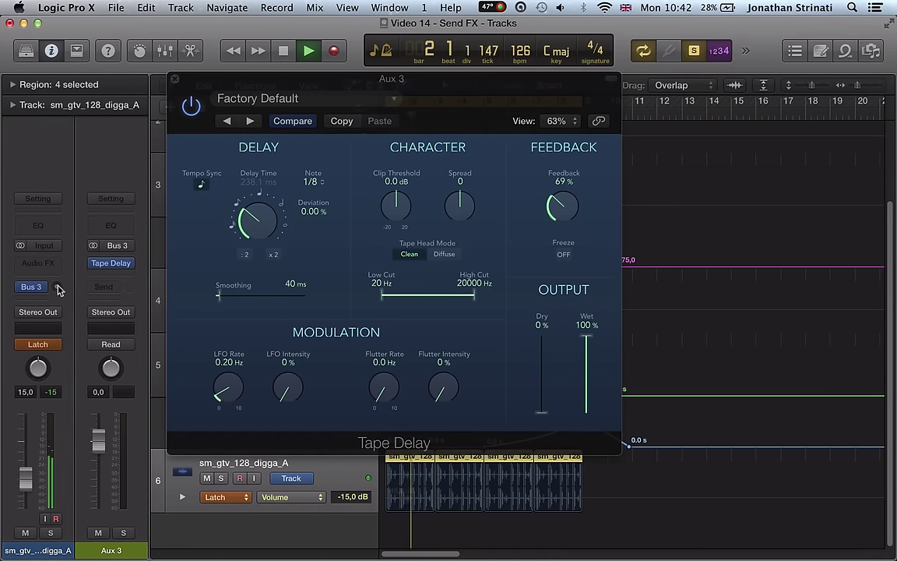
Step: Write Bus 3 send automation at -∞ dB during playback, stop, and return the sm_gtv_128_digga_A track to Read
{"action": "left_click", "coordinate": [57, 286]}
{"action": "key", "text": "space"}
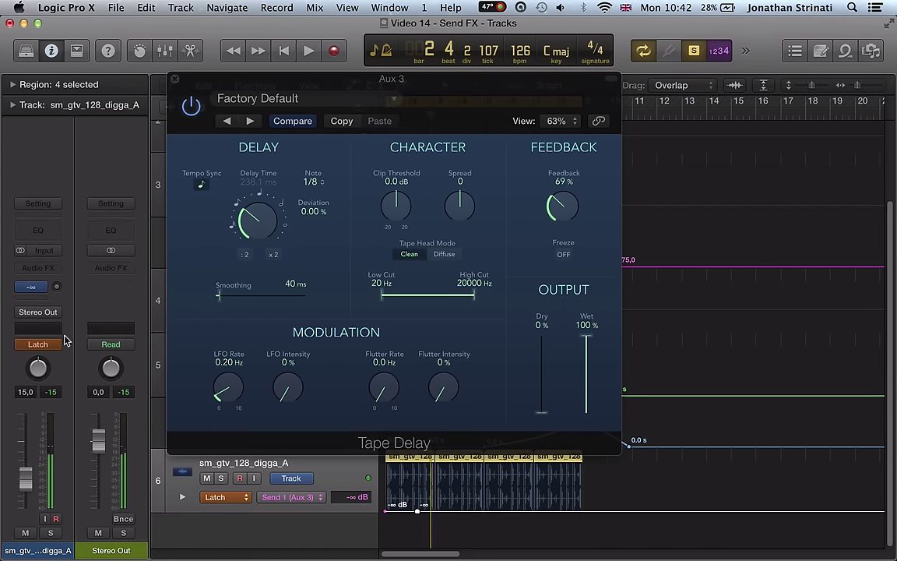
{"action": "left_click", "coordinate": [37, 343]}
{"action": "left_click", "coordinate": [31, 316]}
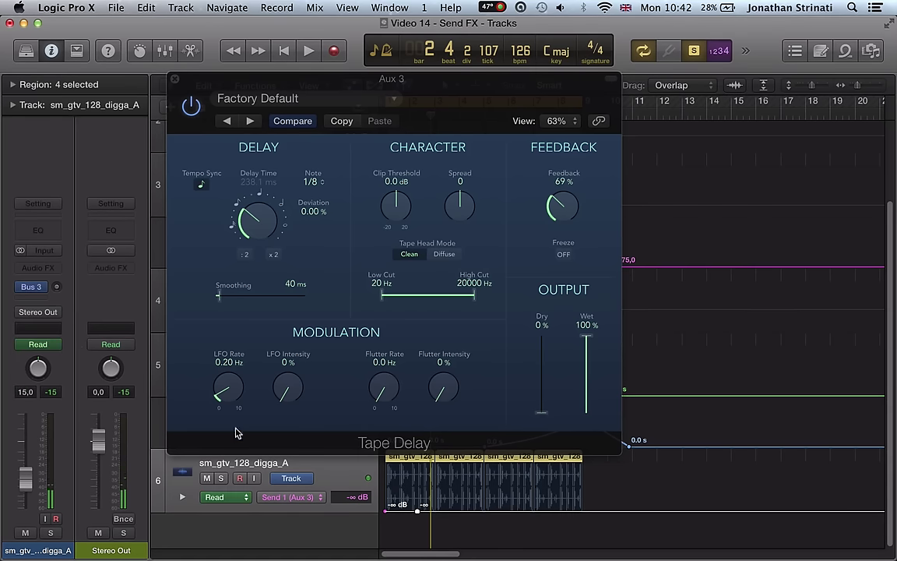
Step: Draw a curved Send 1 (Aux 3) automation rise from about bar 5 to +3.7 dB at bar 9, back to -∞ near bar 10, and unsolo
{"action": "key", "text": "super+w"}
{"action": "left_click", "coordinate": [613, 510]}
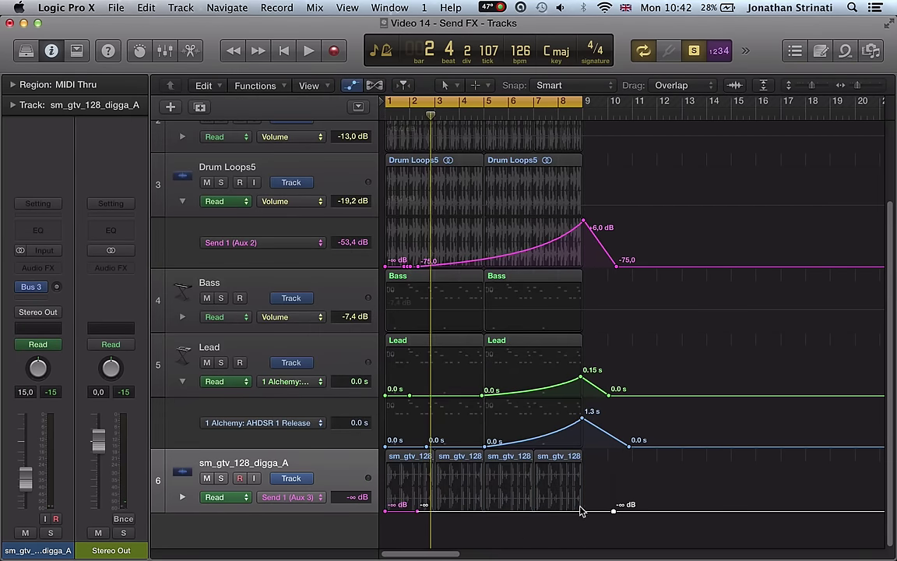
{"action": "left_click", "coordinate": [491, 511]}
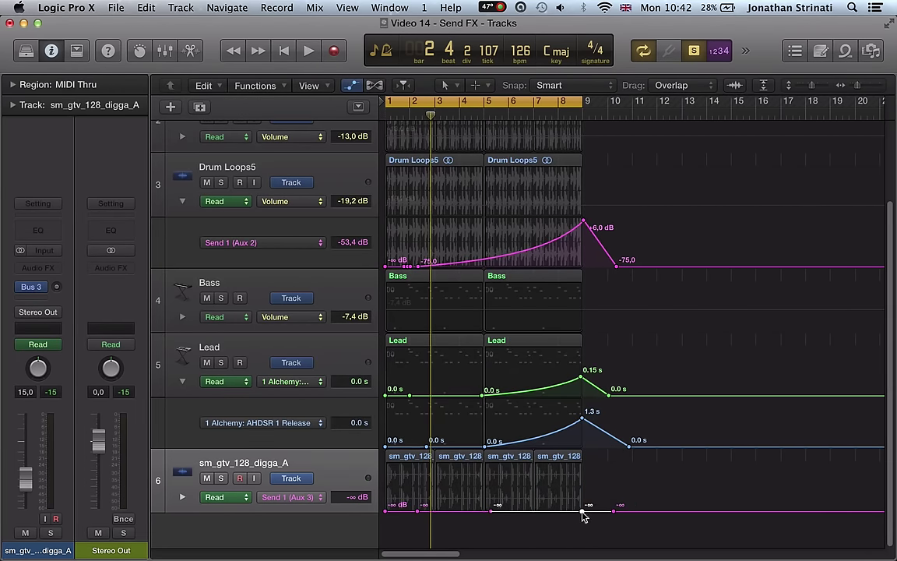
{"action": "left_click_drag", "start_coordinate": [584, 517], "coordinate": [536, 501]}
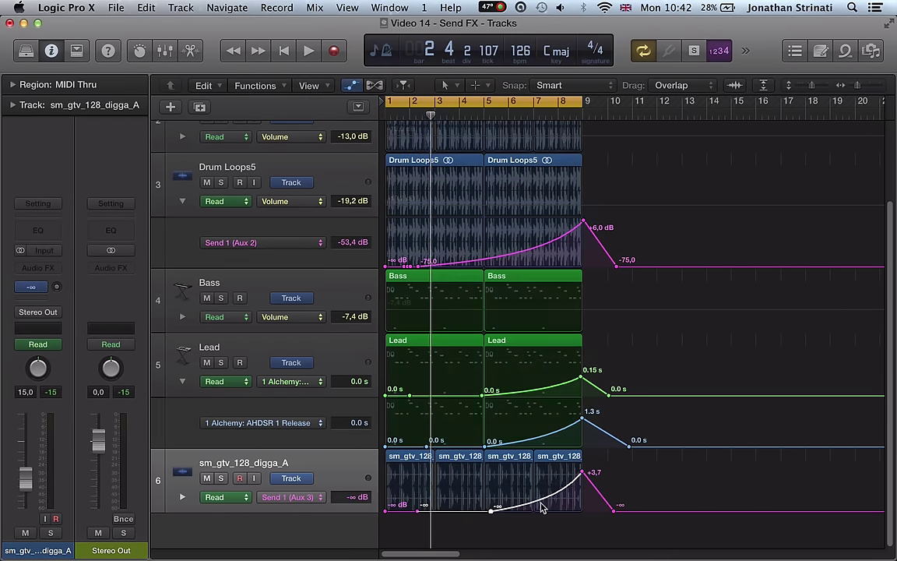
Step: During playback from about bar 5, lower the Lead track's Decay automation peak to 0.039 s and its Release peak to about 0.61 s
{"action": "key", "text": "space"}
{"action": "left_click", "coordinate": [482, 115]}
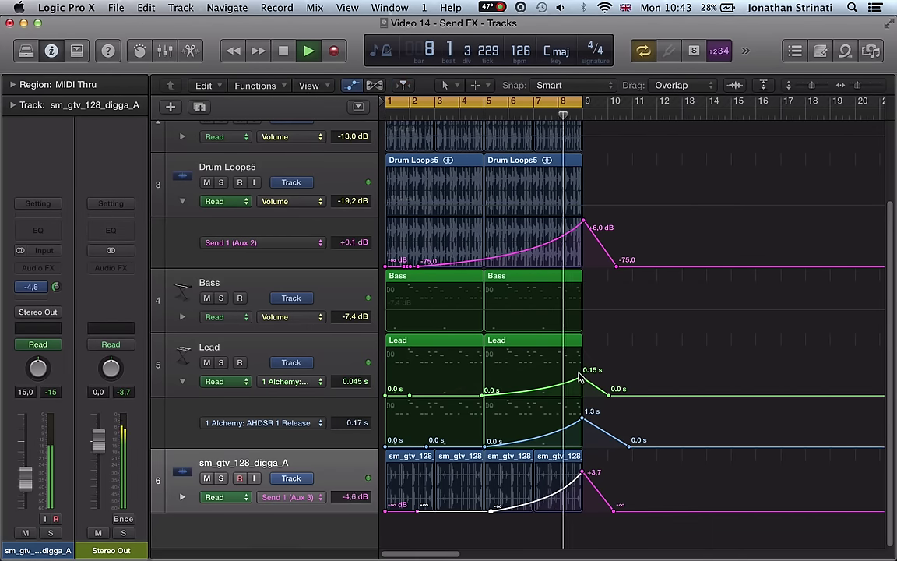
{"action": "left_click_drag", "start_coordinate": [580, 377], "coordinate": [581, 383]}
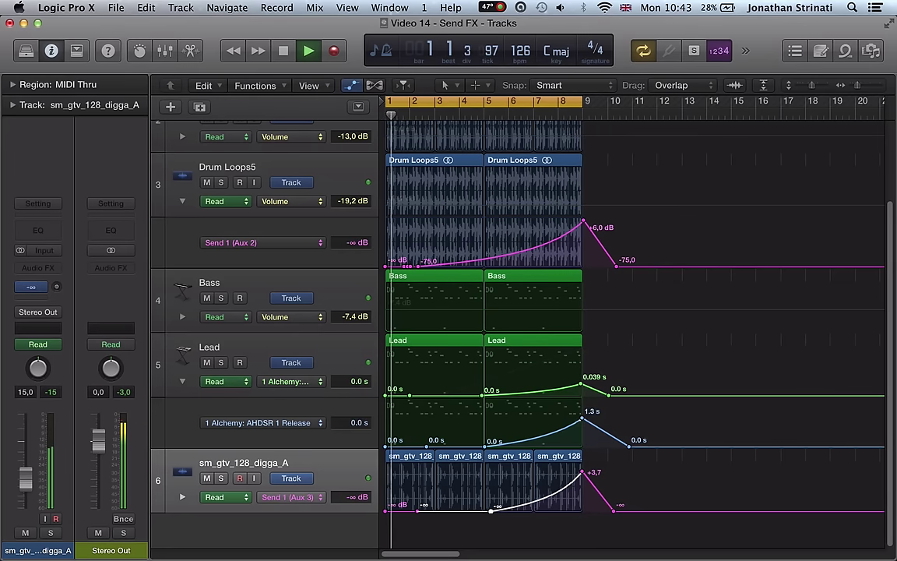
{"action": "left_click_drag", "start_coordinate": [582, 419], "coordinate": [580, 427]}
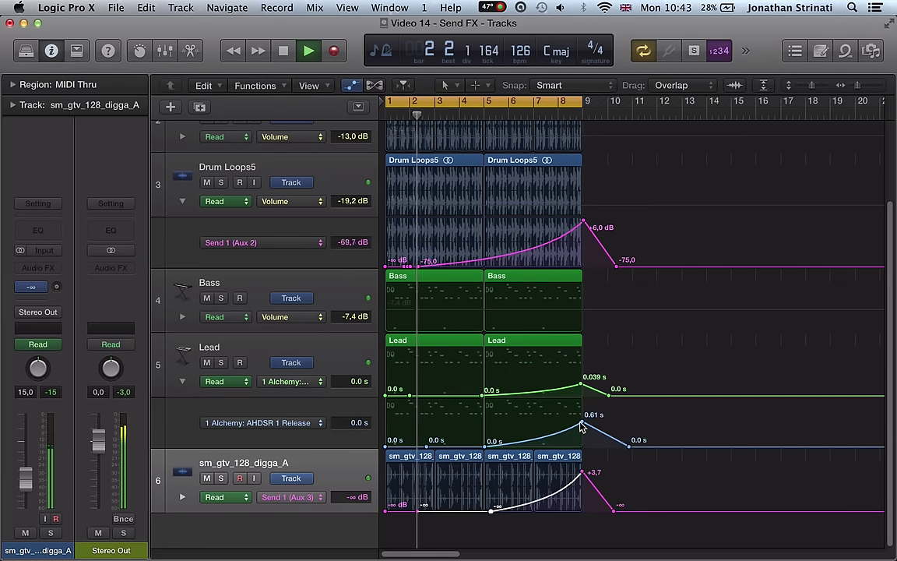